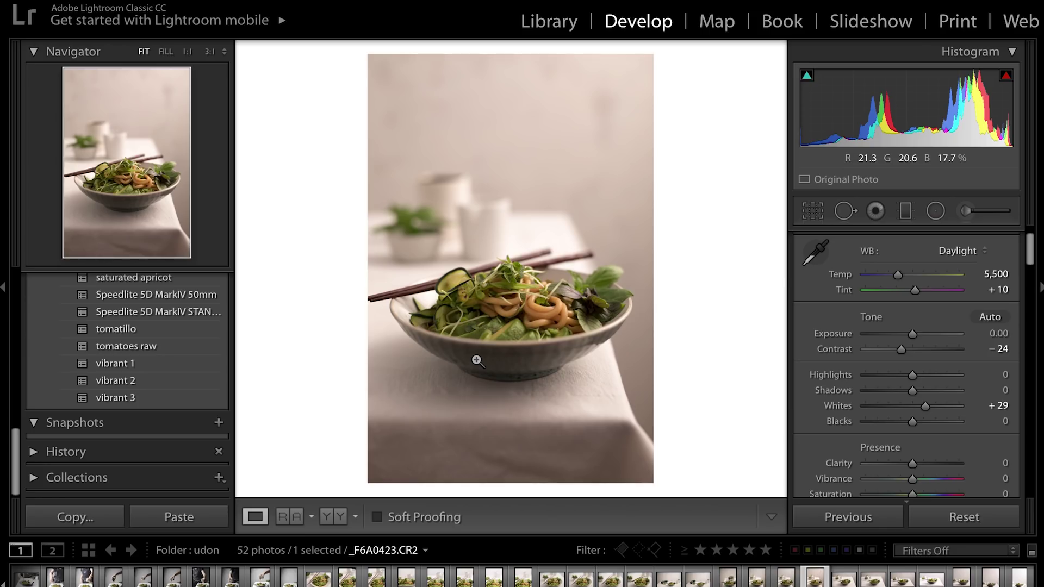
Preview dark gray and medium gray backgrounds around the photo, and restore the white background.
right_click(713, 256)
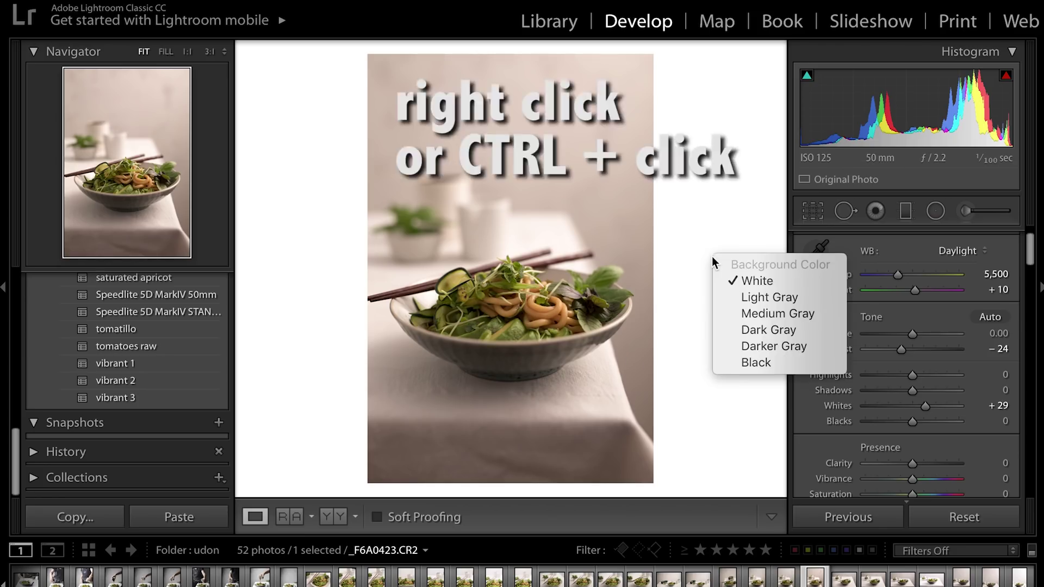
left_click(747, 330)
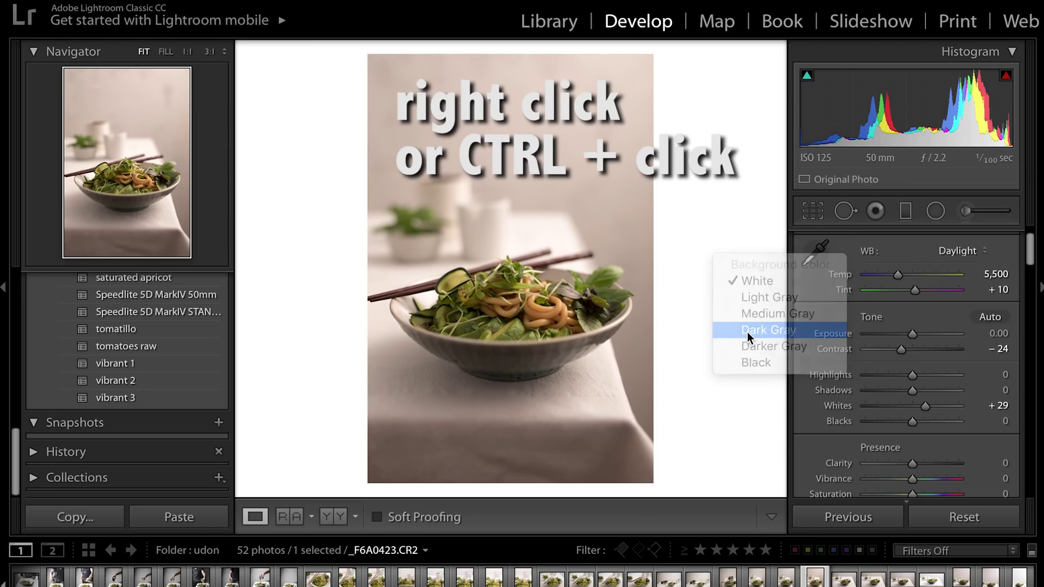
right_click(718, 224)
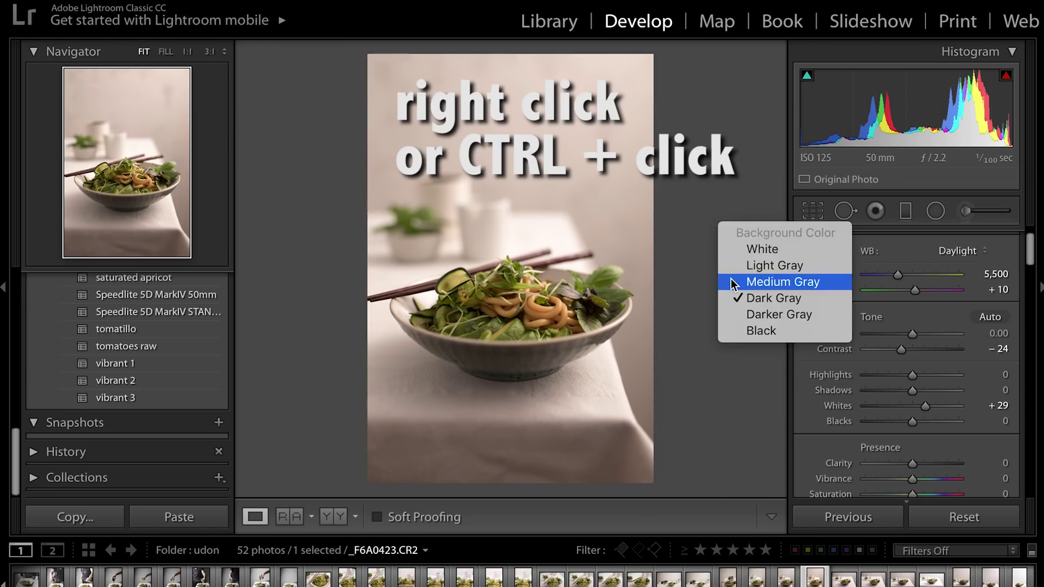
left_click(726, 282)
right_click(706, 201)
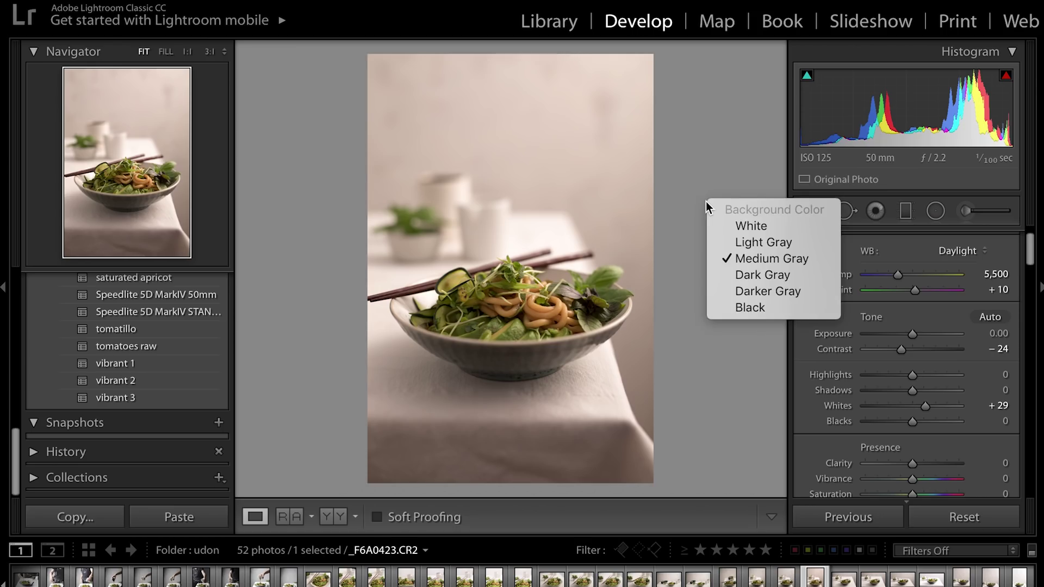
left_click(723, 227)
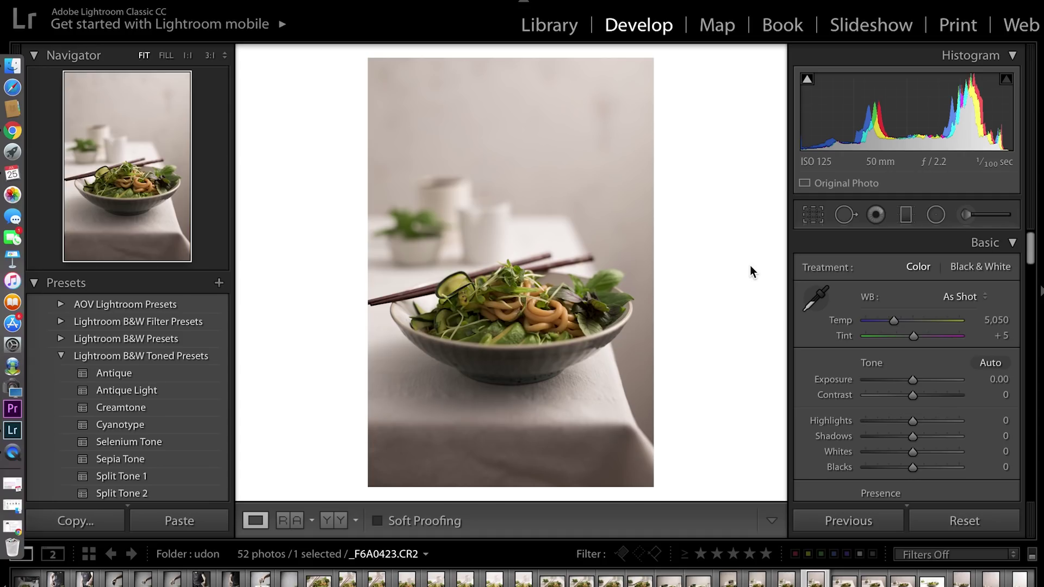
Set the photo's white balance to Auto.
left_click(960, 296)
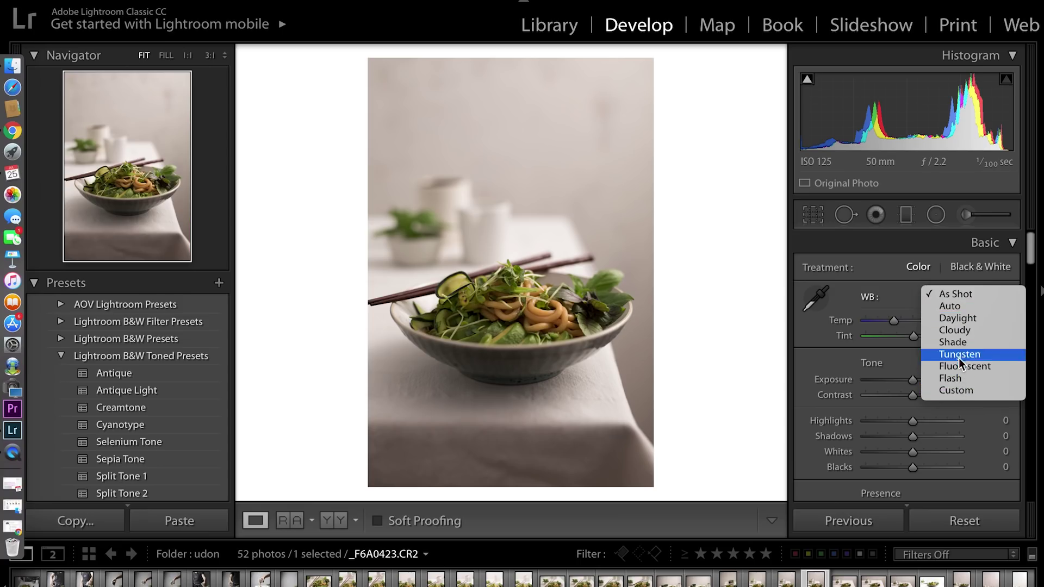
left_click(961, 310)
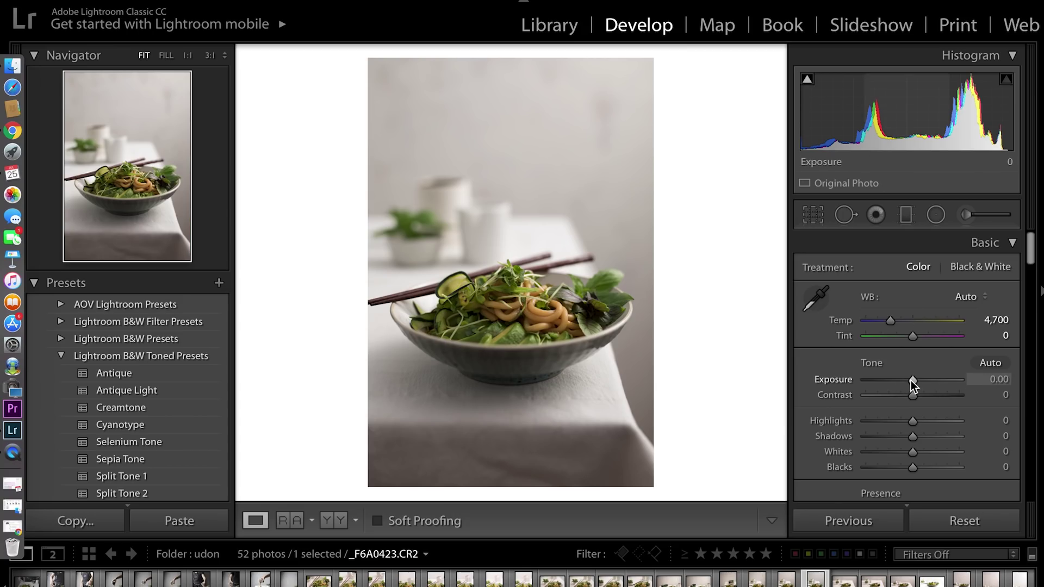
Try brightening the photo with an exposure of +1.05 and reset the exposure to its default.
left_click_drag(912, 381, 920, 380)
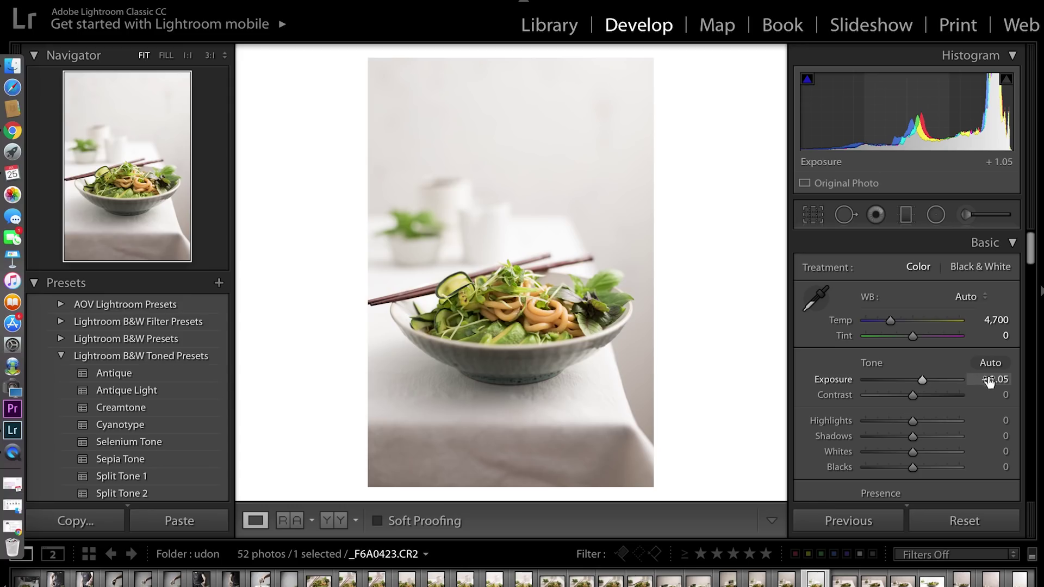
double_click(841, 384)
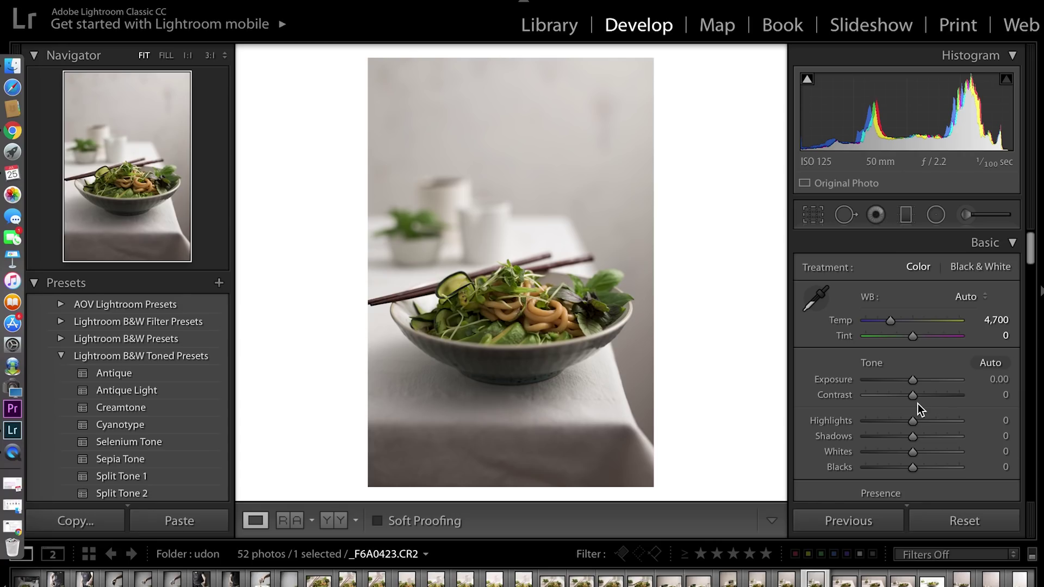
Reduce the photo's contrast to −19 and raise the whites to +78.
left_click_drag(914, 395, 905, 397)
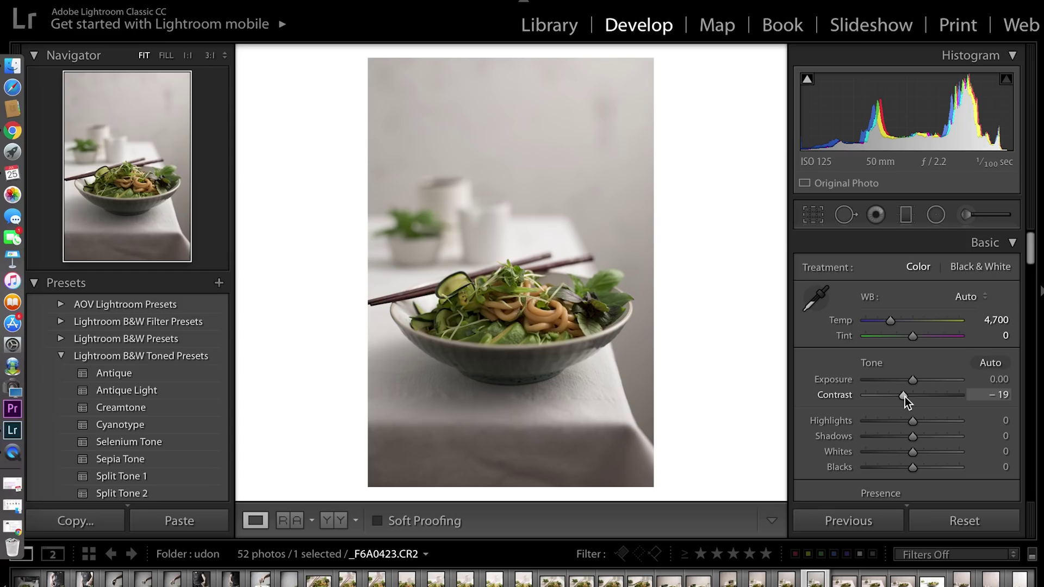
scroll(905, 397, "down", 2)
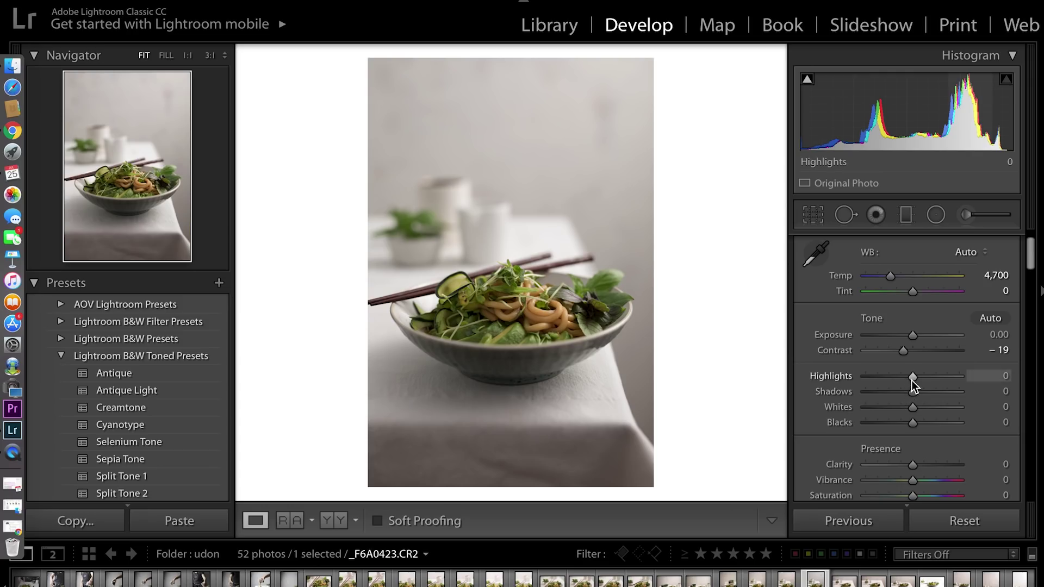
scroll(917, 393, "down", 1)
scroll(917, 393, "down", 3)
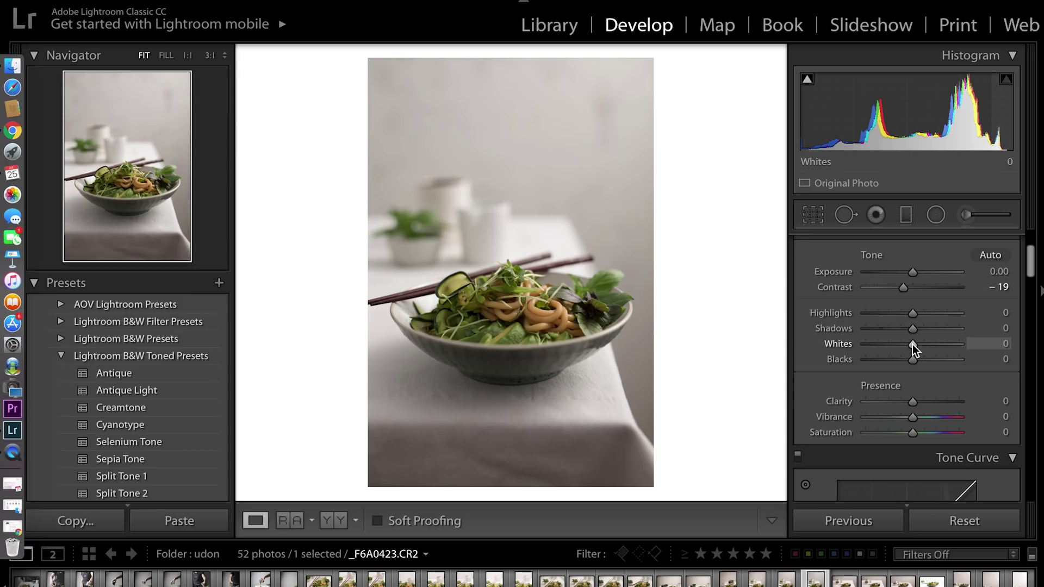
left_click_drag(913, 344, 915, 344)
left_click_drag(914, 345, 948, 343)
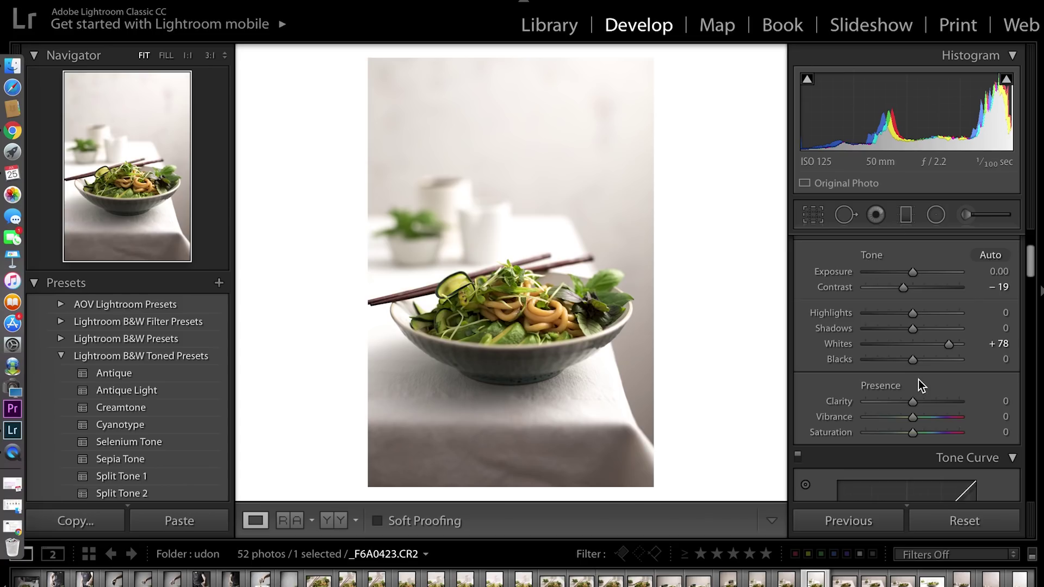
Switch the tone curve to point editing and lift the RGB curve's black point to about 9.0%.
scroll(918, 380, "down", 3)
scroll(919, 380, "down", 6)
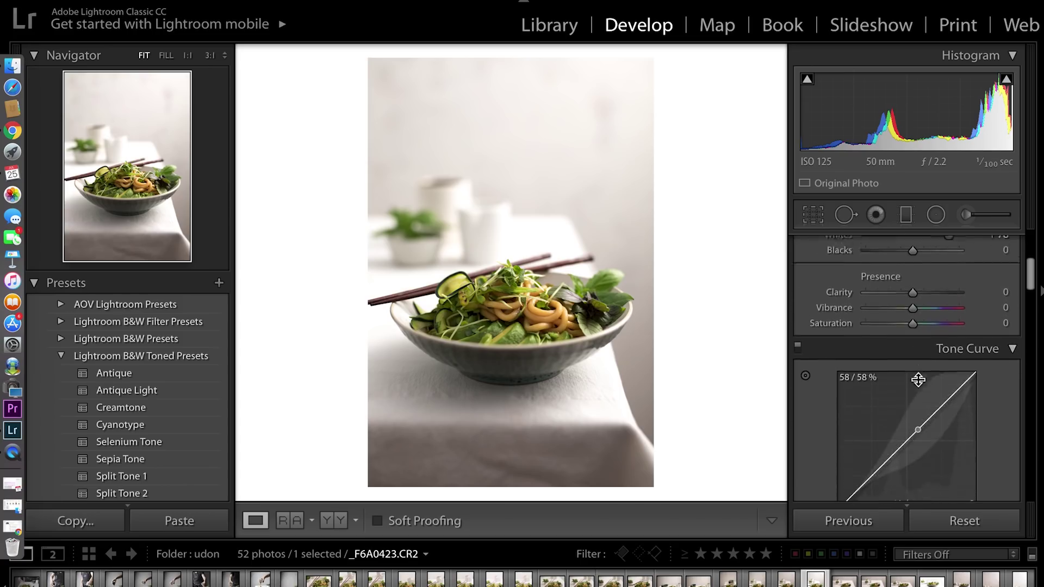
scroll(919, 379, "down", 1)
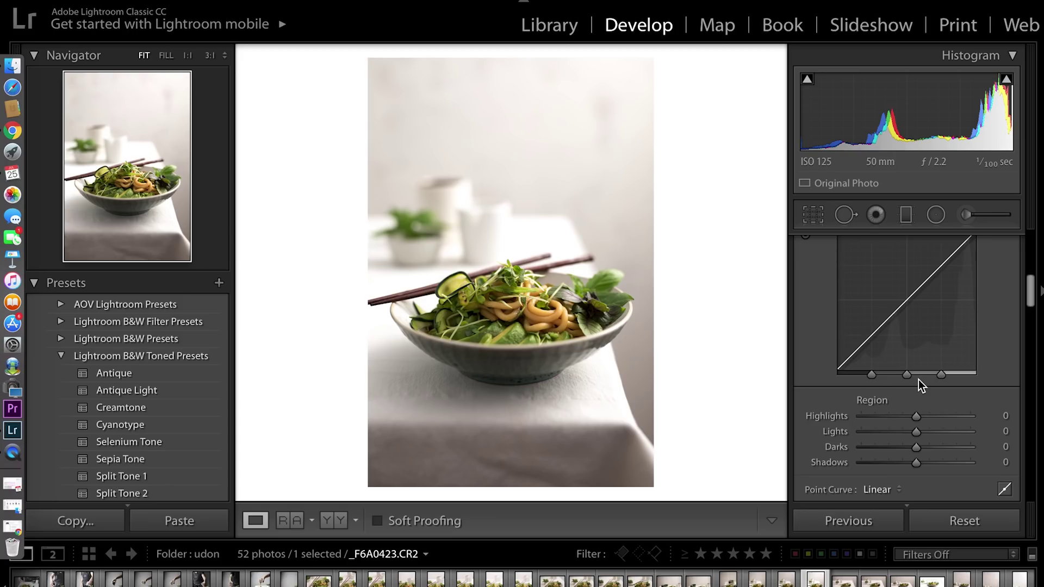
left_click(1003, 488)
scroll(993, 386, "up", 2)
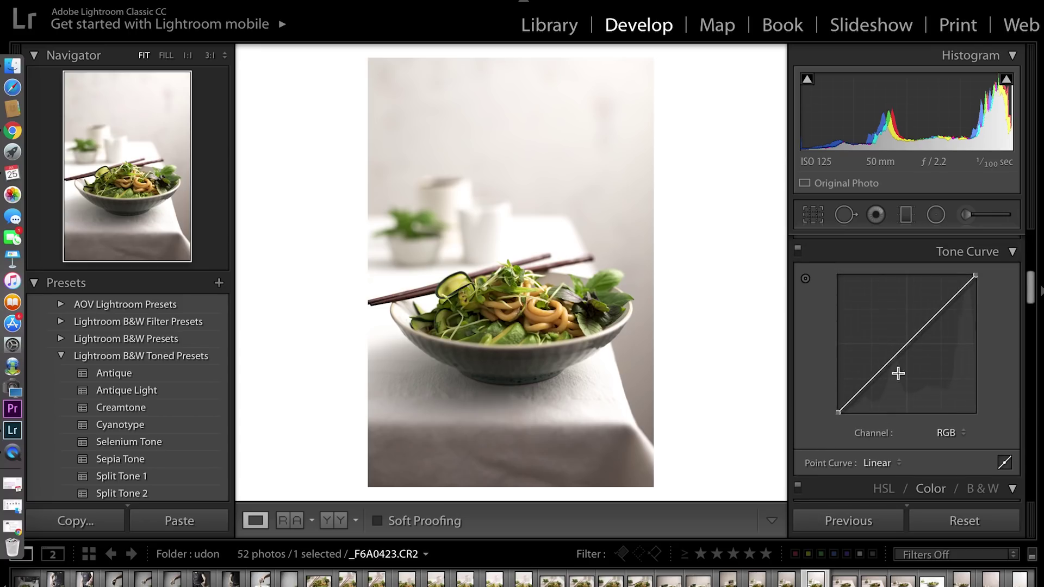
left_click_drag(838, 412, 833, 400)
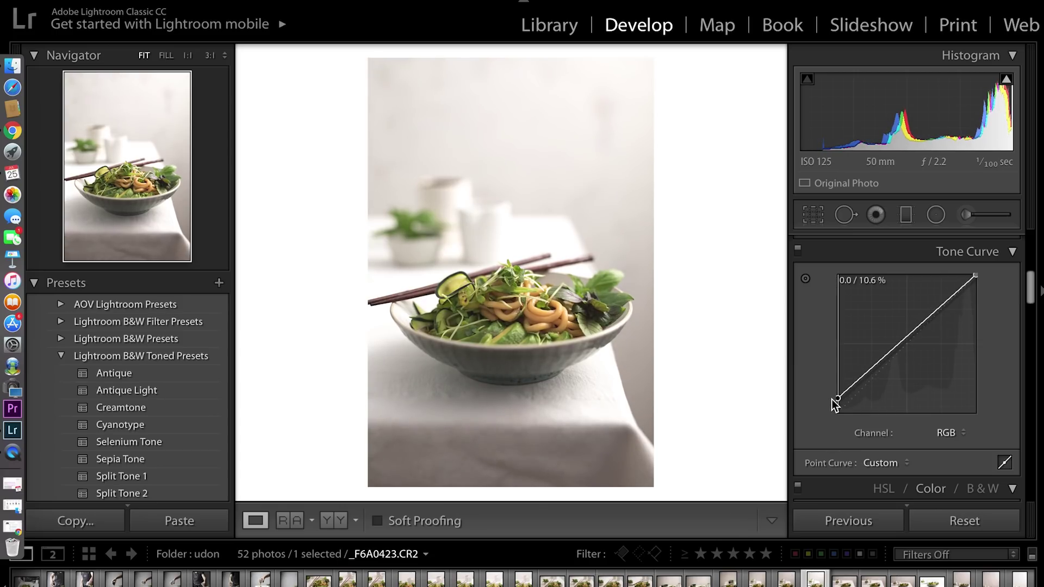
left_click_drag(834, 404, 838, 405)
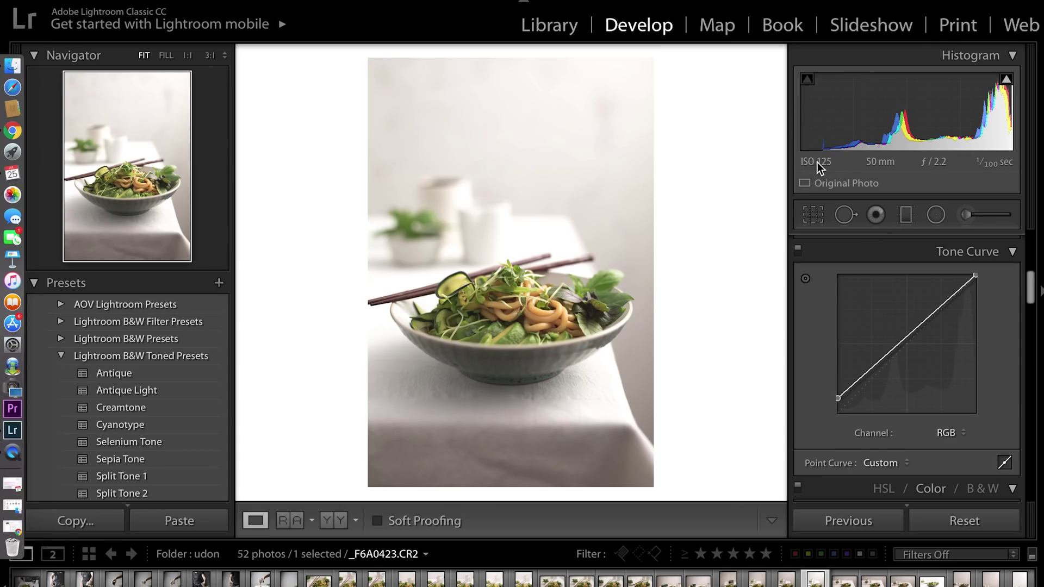
mouse_move(837, 399)
left_mouse_down()
mouse_move(833, 425)
mouse_move(819, 401)
left_mouse_up()
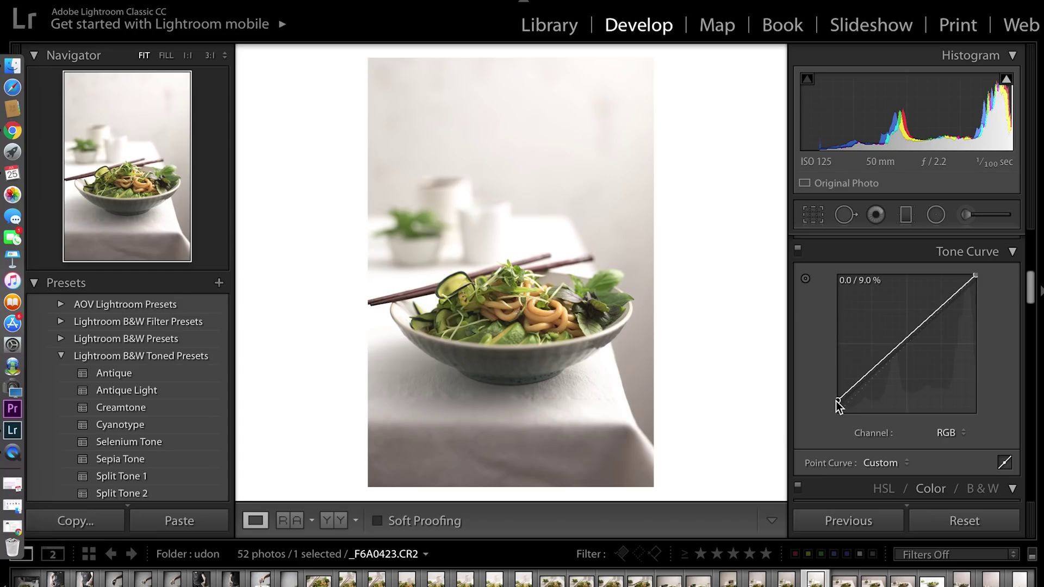
Shape the RGB tone curve with a lower point at about 25.1/29.0% and a middle point at about 51.4/56.5%.
left_click(870, 372)
left_click_drag(871, 371, 871, 373)
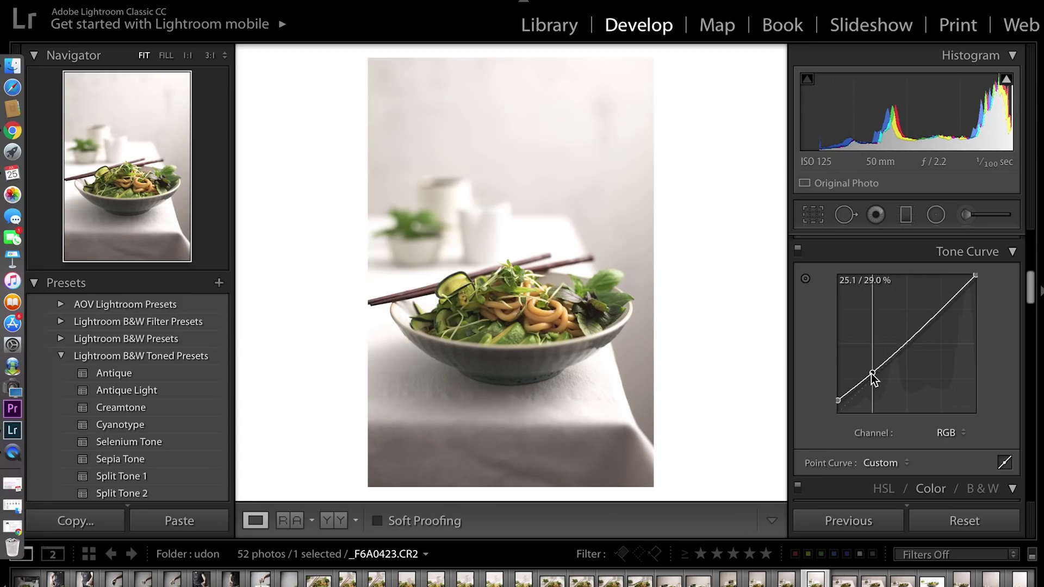
left_click_drag(837, 401, 835, 401)
left_click_drag(909, 343, 909, 336)
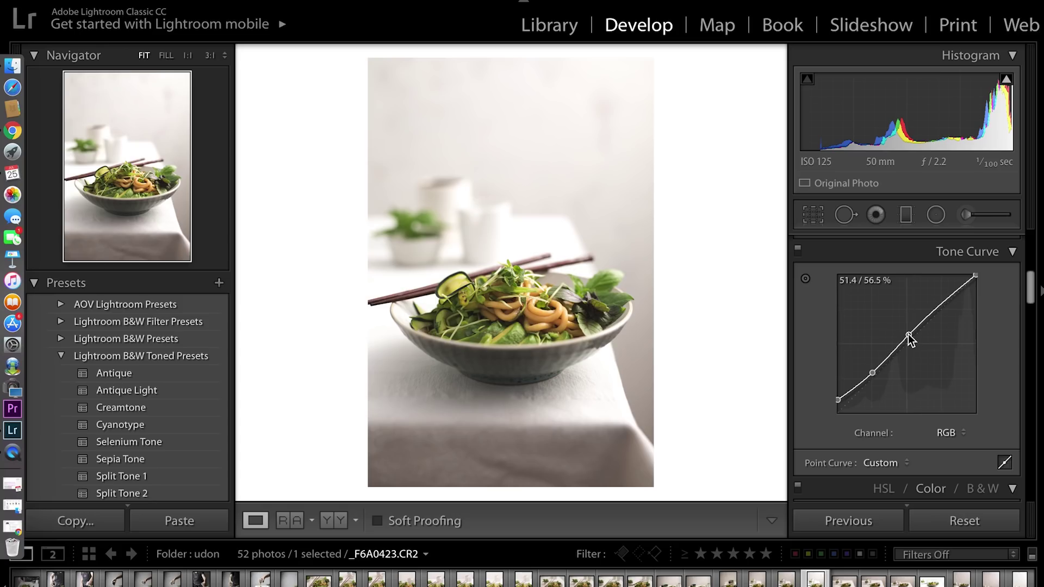
Return the tone curve to region editing and set Lights to +24 and Darks to +18.
scroll(1000, 412, "down", 3)
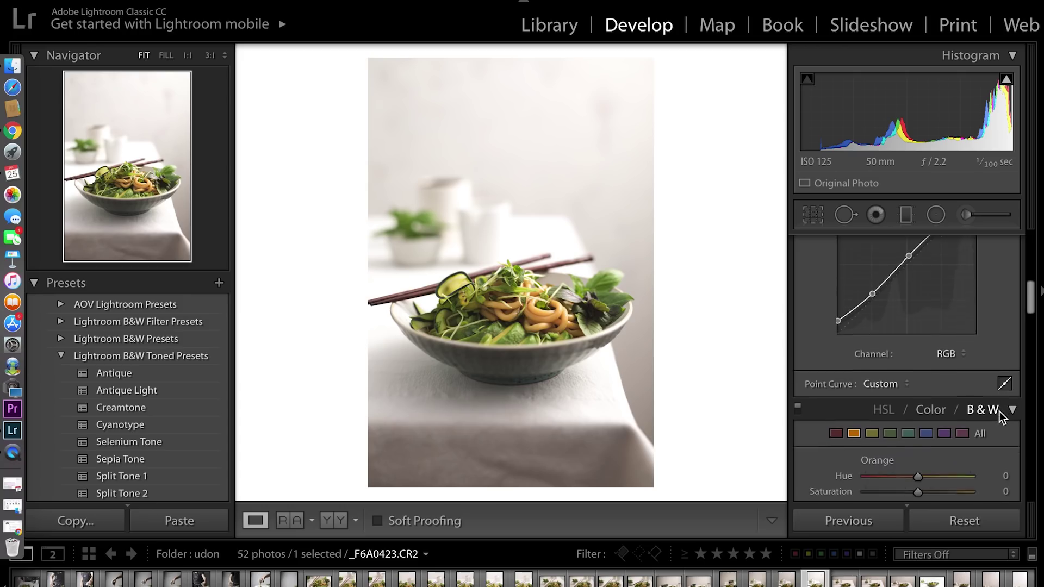
left_click(1002, 383)
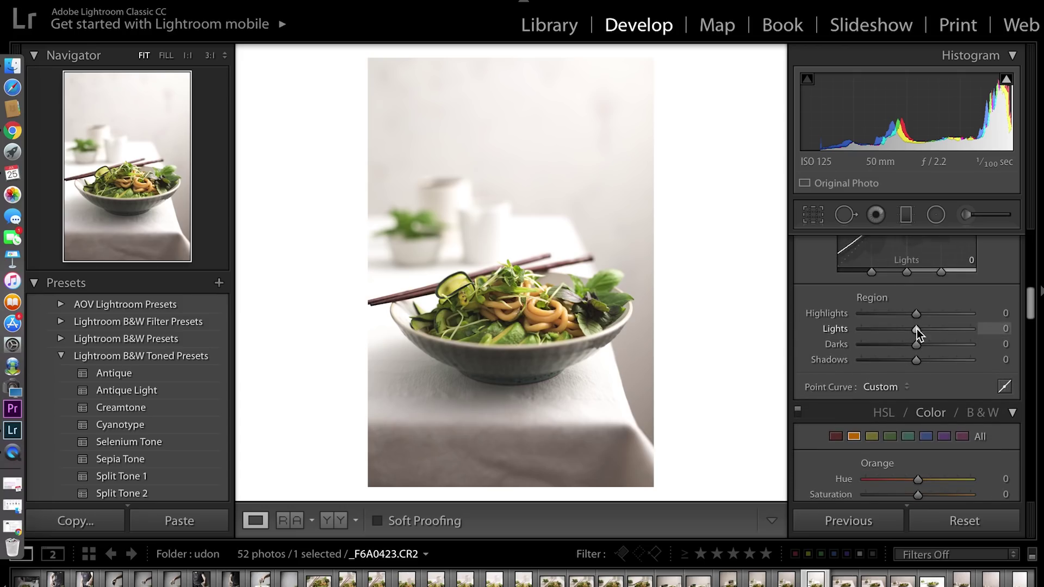
left_click_drag(917, 329, 930, 328)
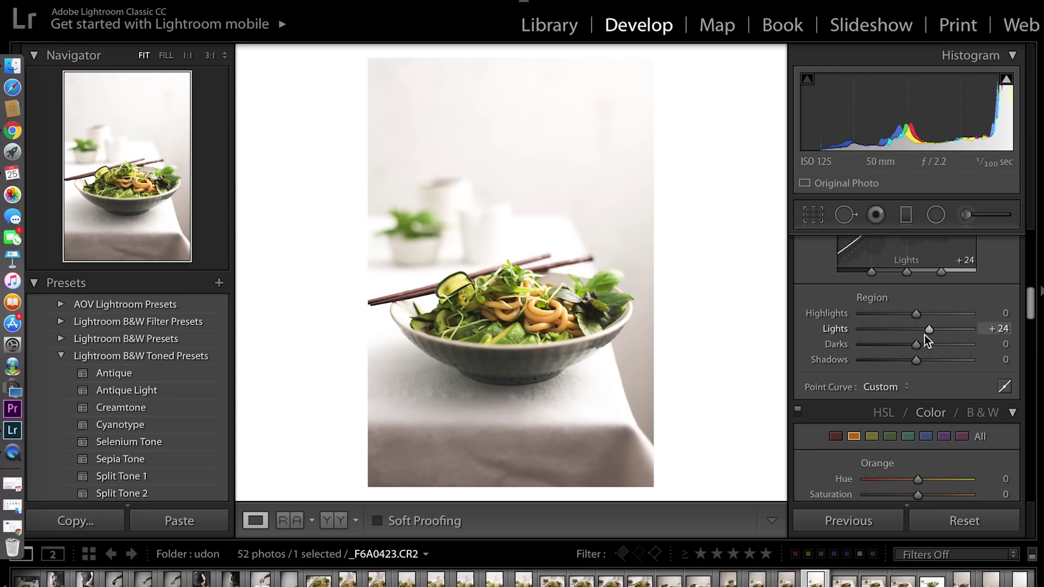
left_click_drag(915, 344, 923, 352)
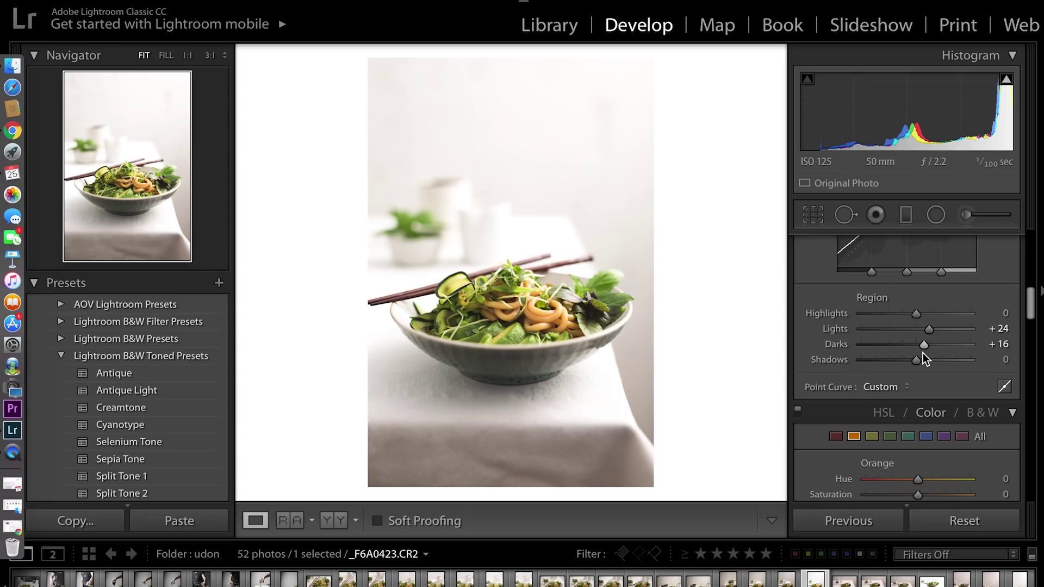
left_click_drag(924, 349, 928, 351)
Lower the Basic highlights to −49 while checking the clipping overlay, and hide the overlay.
key("j")
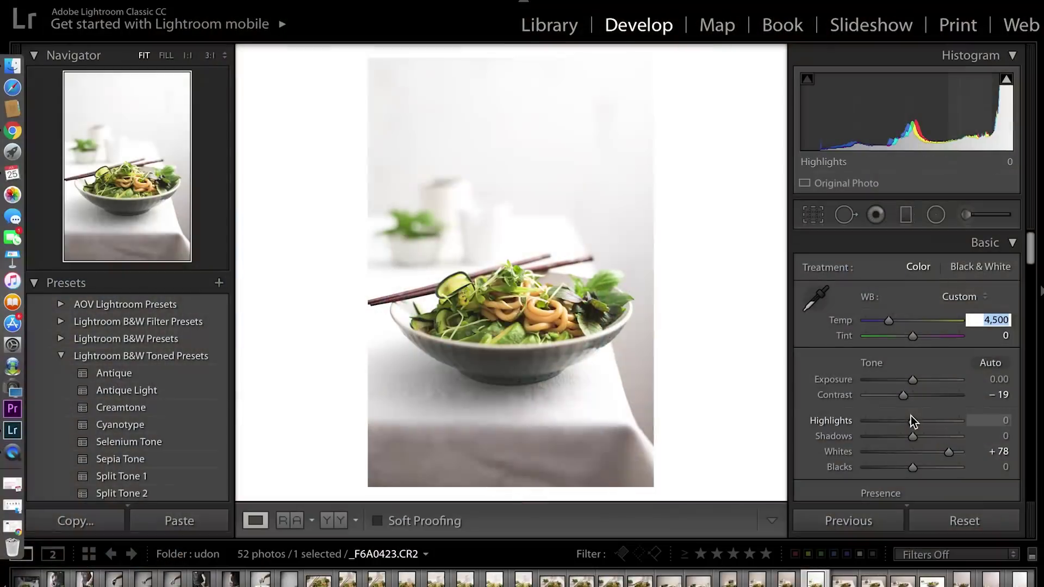
left_click_drag(912, 421, 901, 425)
key("j")
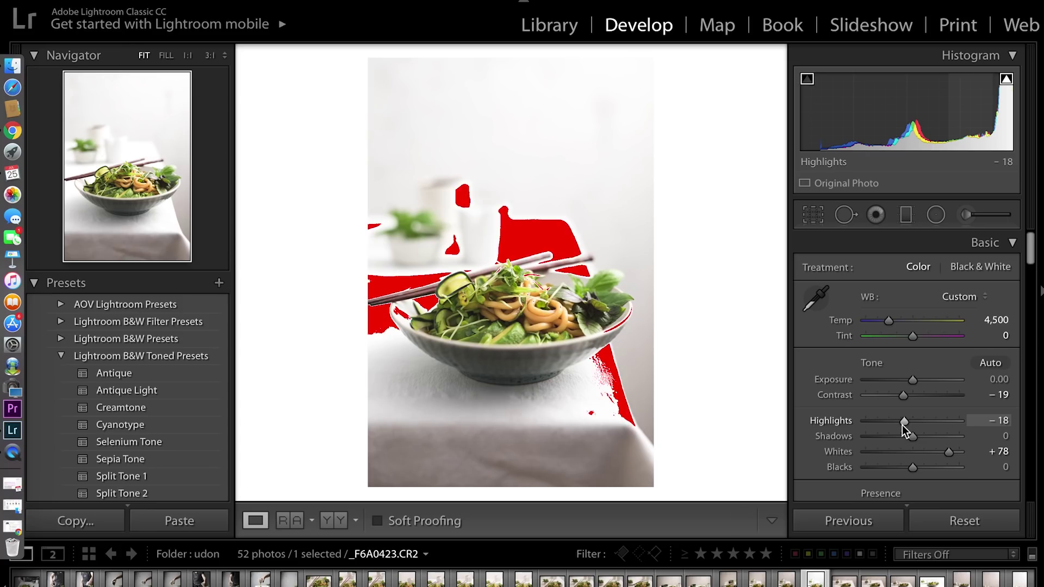
left_click_drag(902, 425, 886, 428)
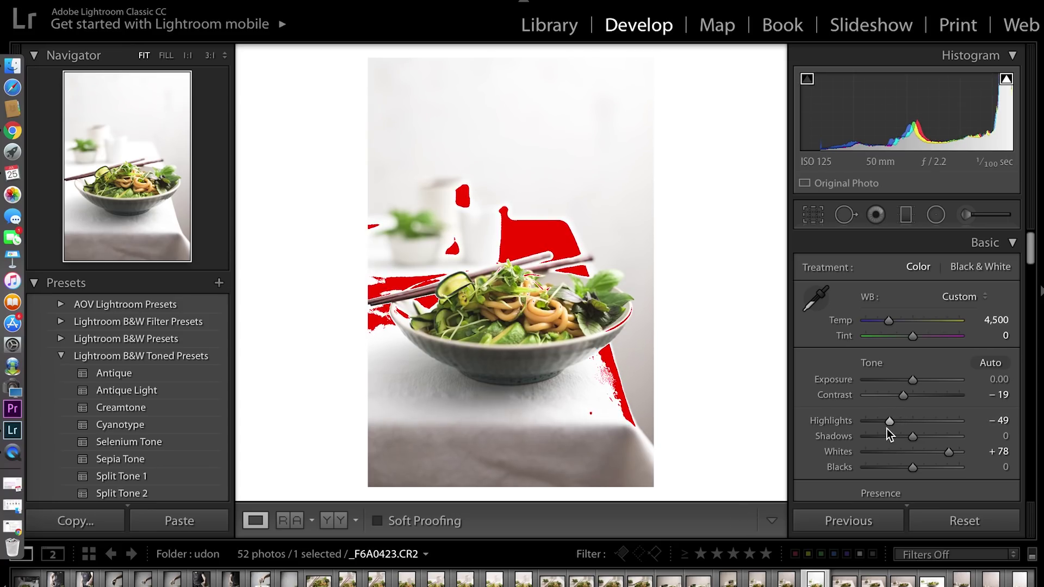
key("j")
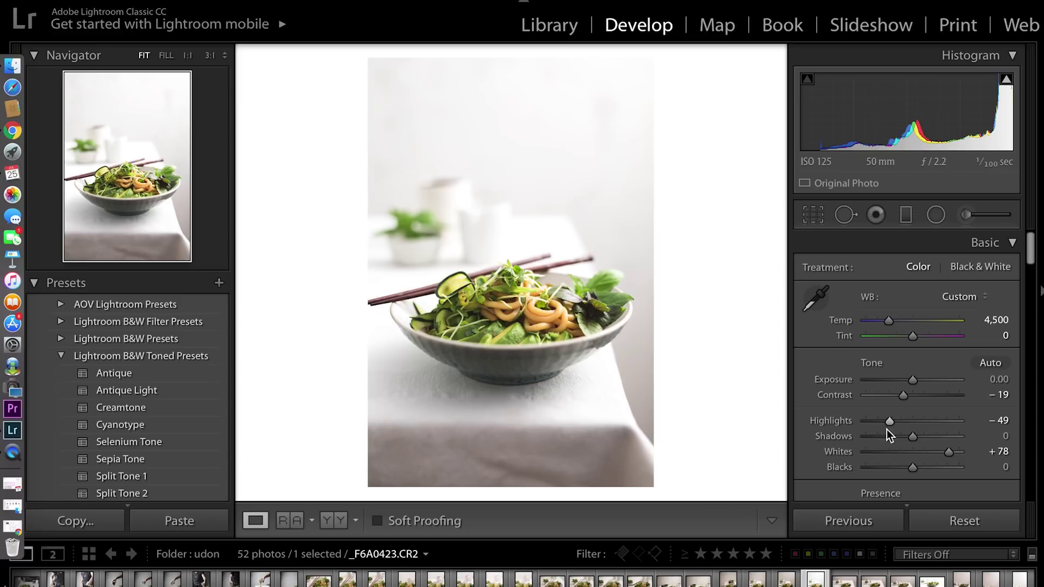
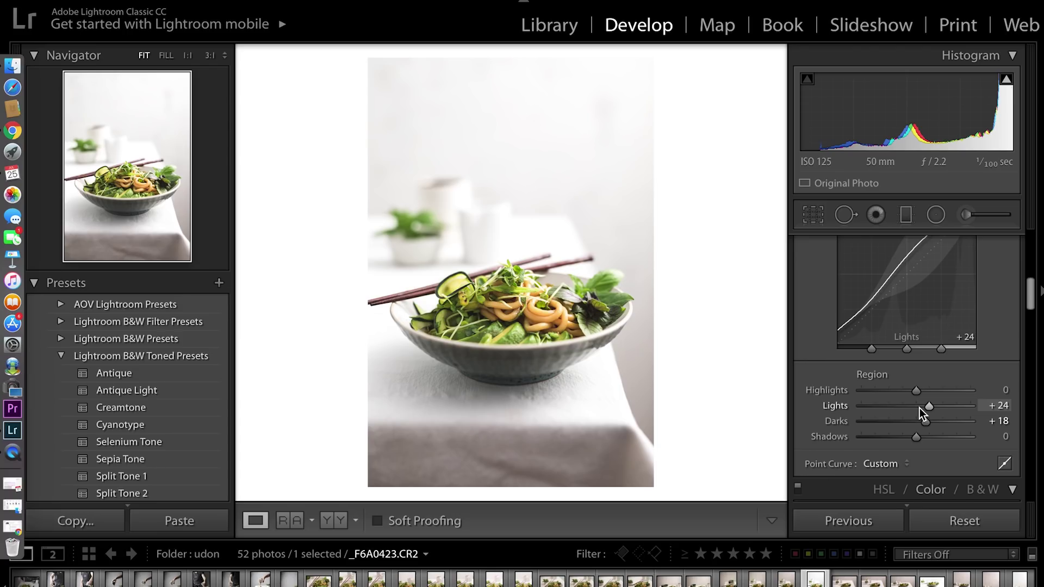
Darken the tone curve's Shadows region to −15.
scroll(920, 408, "down", 5)
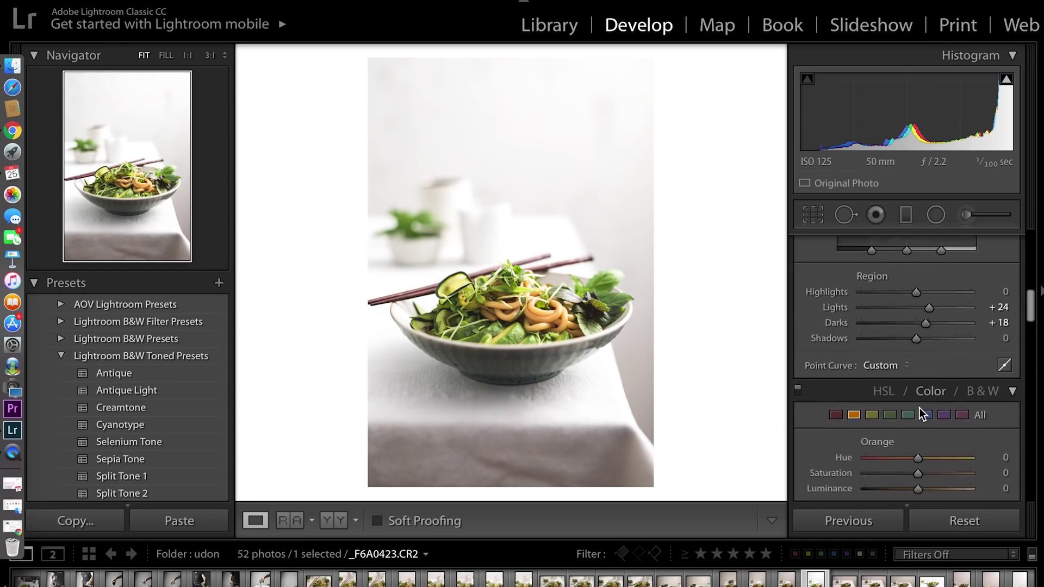
scroll(919, 408, "down", 2)
scroll(921, 413, "up", 3)
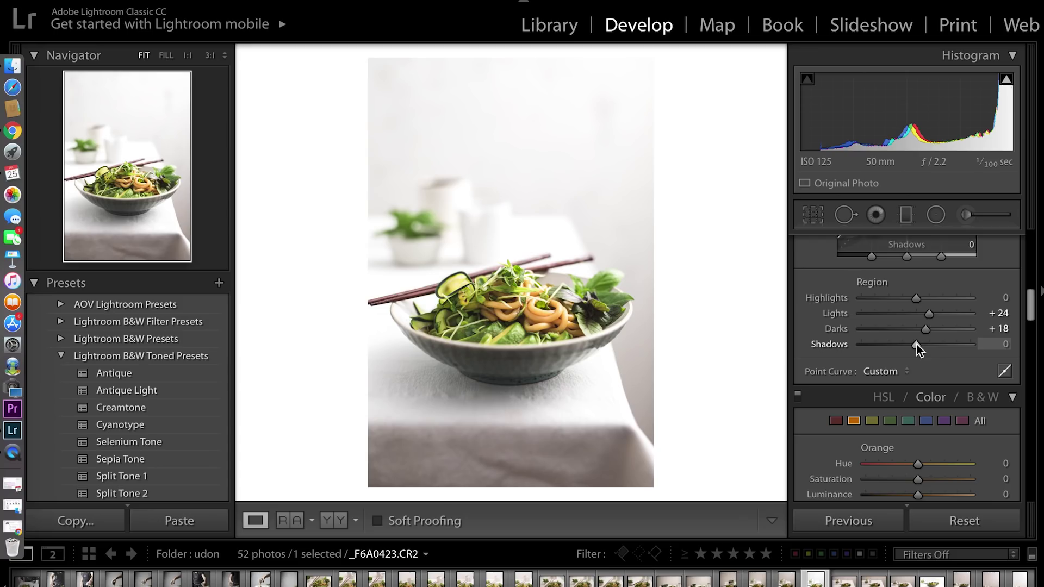
mouse_move(917, 344)
left_mouse_down()
mouse_move(873, 348)
mouse_move(905, 350)
left_mouse_up()
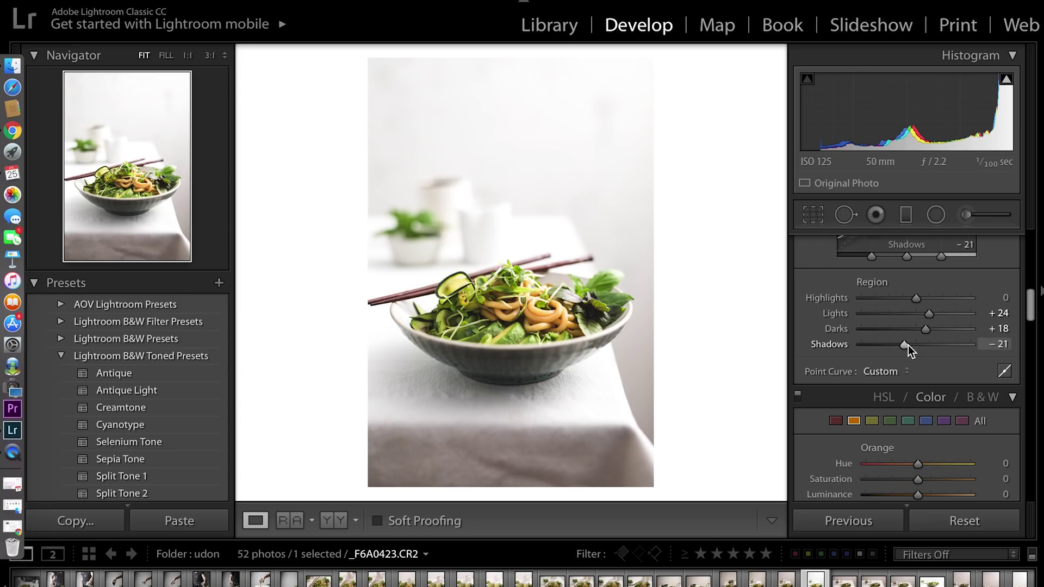
mouse_move(903, 346)
left_mouse_down()
mouse_move(923, 348)
mouse_move(909, 348)
left_mouse_up()
left_click_drag(913, 344, 909, 346)
Adjust the Green color range to Luminance −48, Hue +3 and Saturation −27.
scroll(908, 345, "down", 3)
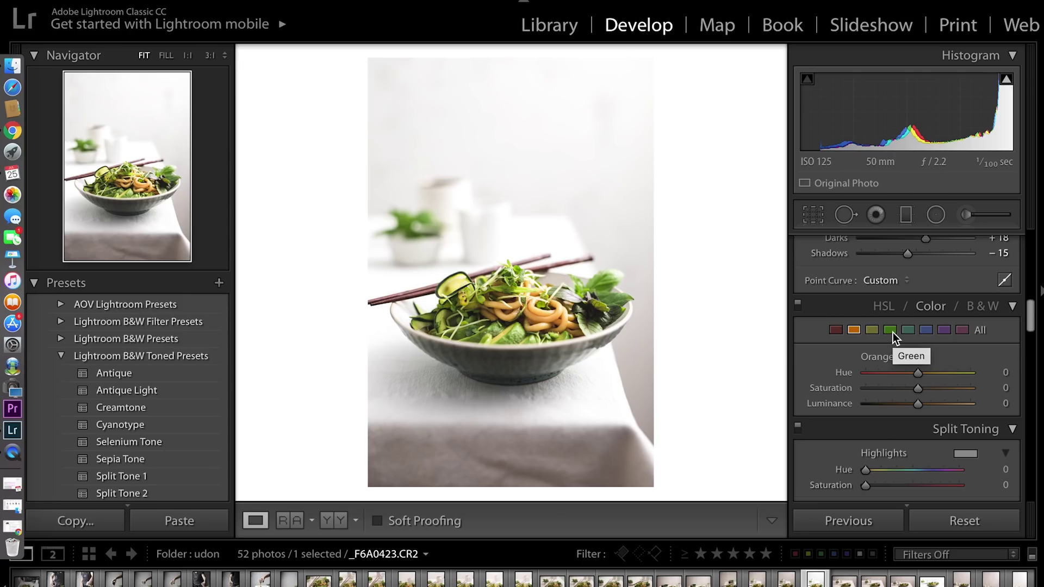
left_click(893, 331)
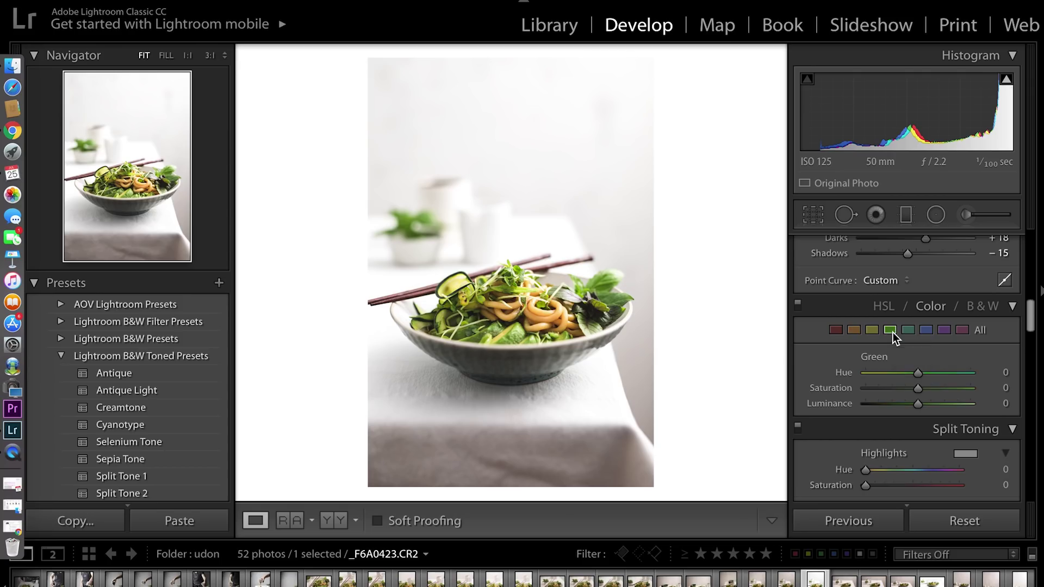
left_click(893, 404)
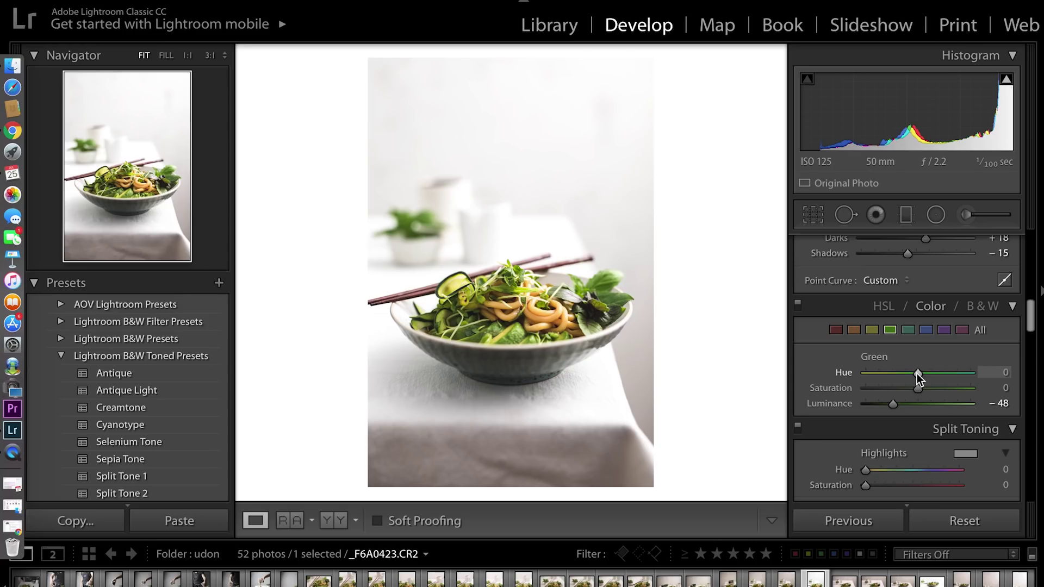
left_click_drag(917, 373, 919, 374)
left_click_drag(920, 374, 919, 373)
left_click_drag(920, 392, 905, 392)
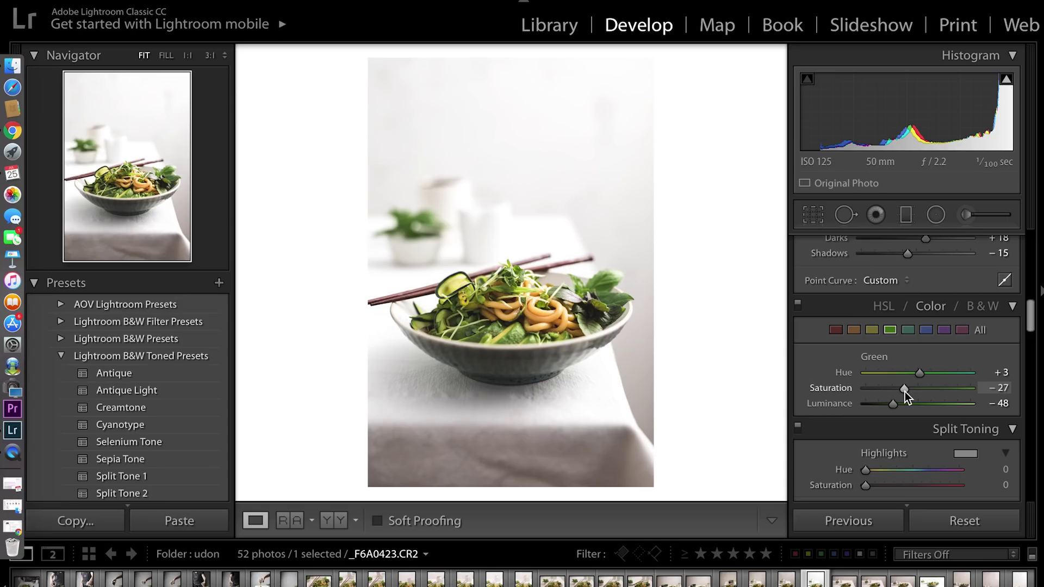
Adjust the Orange color range to Luminance +8, Hue +11 and Saturation −5.
left_click(851, 327)
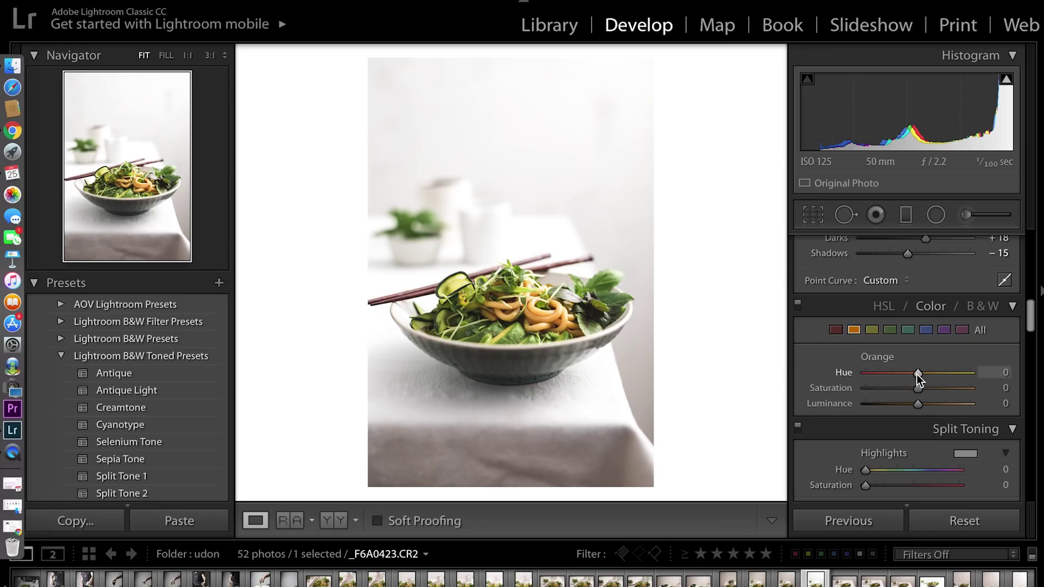
left_click_drag(919, 403, 922, 407)
left_click_drag(917, 369, 923, 374)
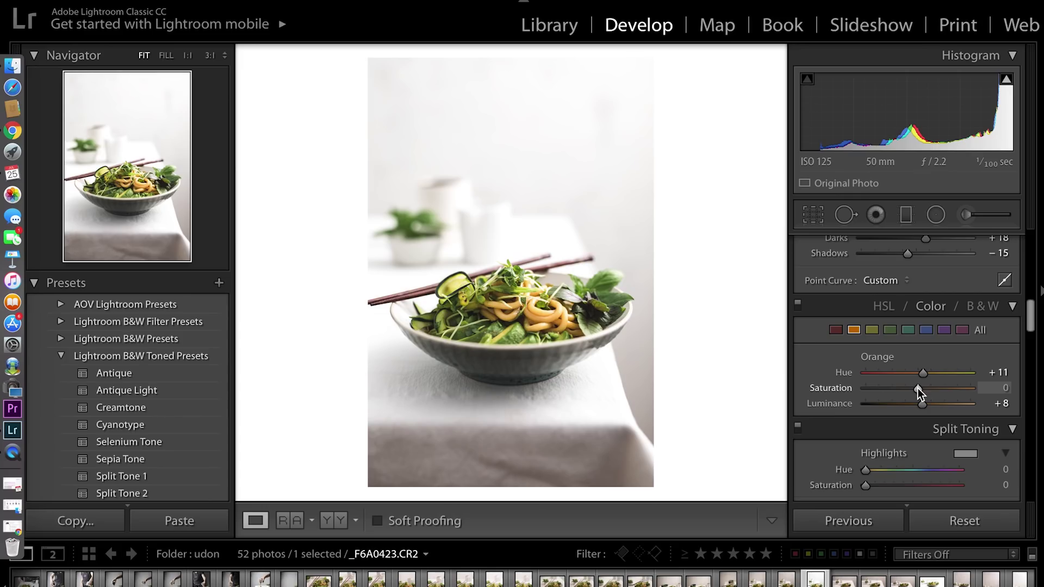
left_click_drag(918, 387, 915, 388)
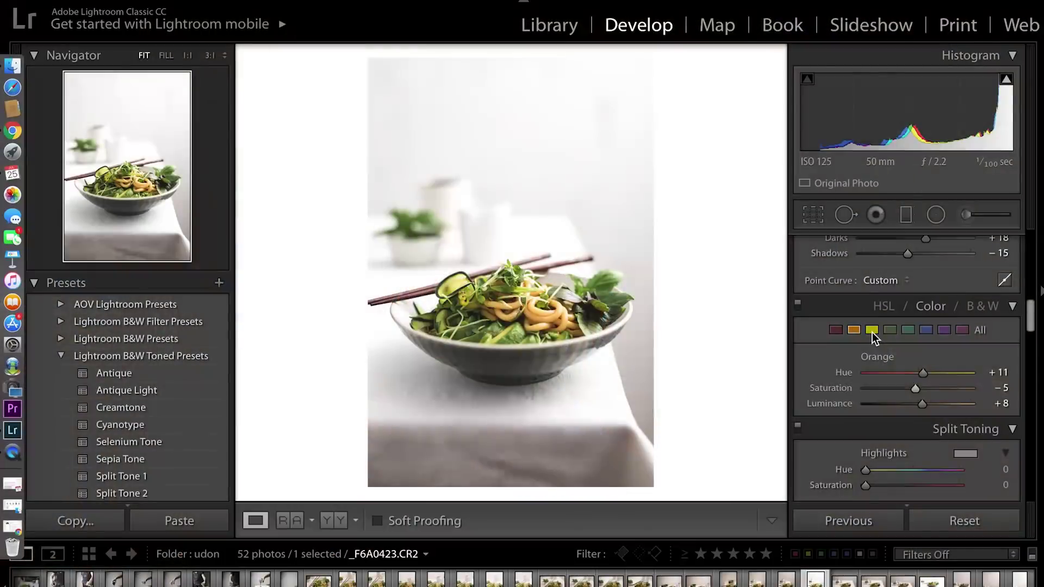
Set the Yellow color range's Luminance to −19 and slightly lower its Saturation.
left_click(872, 330)
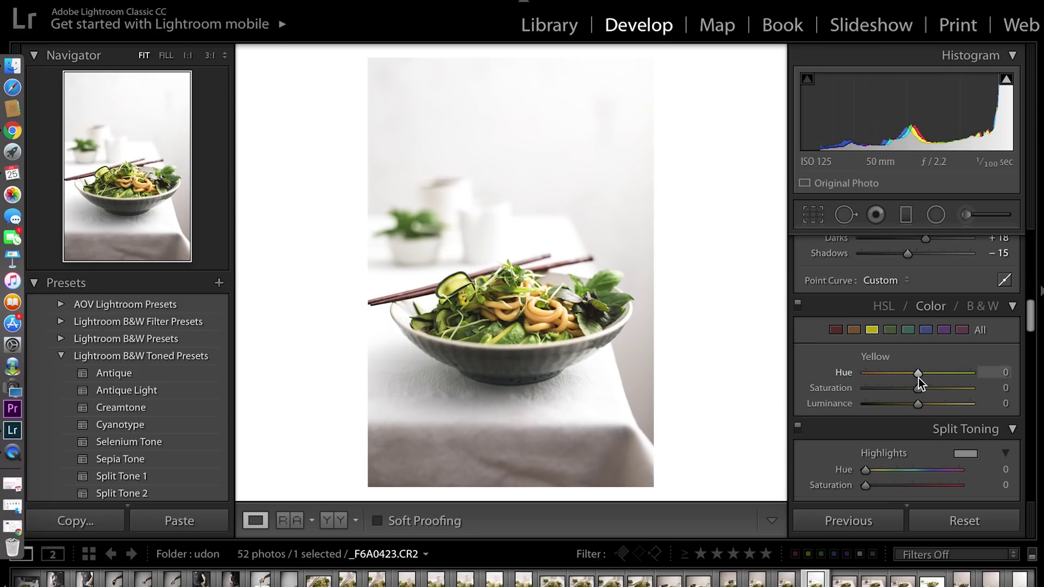
left_click_drag(918, 406, 907, 409)
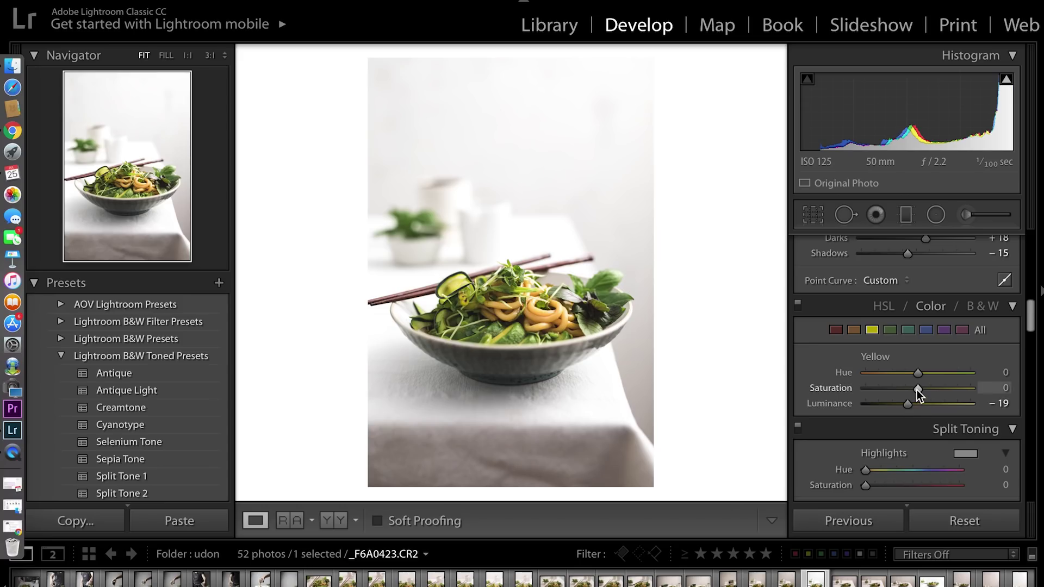
left_click_drag(917, 390, 912, 390)
Enable lens profile corrections, switching them off and on once to compare the effect on the photo.
scroll(922, 385, "down", 10)
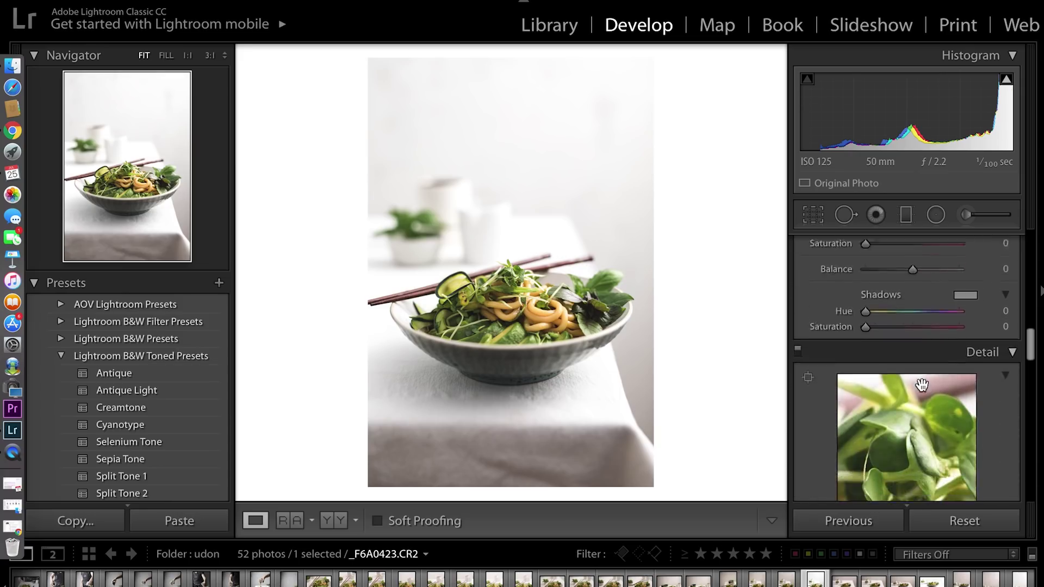
scroll(922, 384, "down", 4)
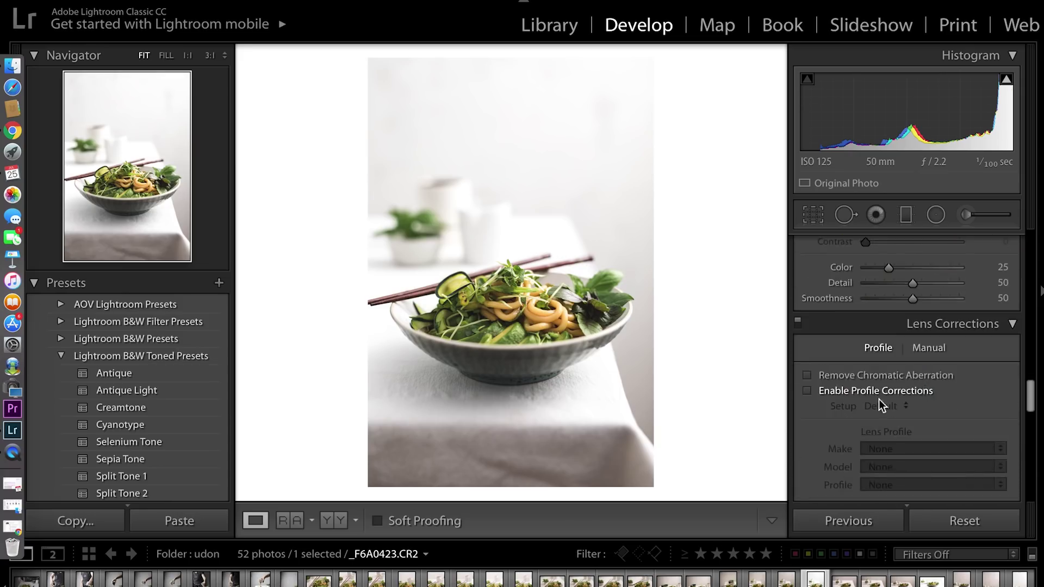
left_click(807, 391)
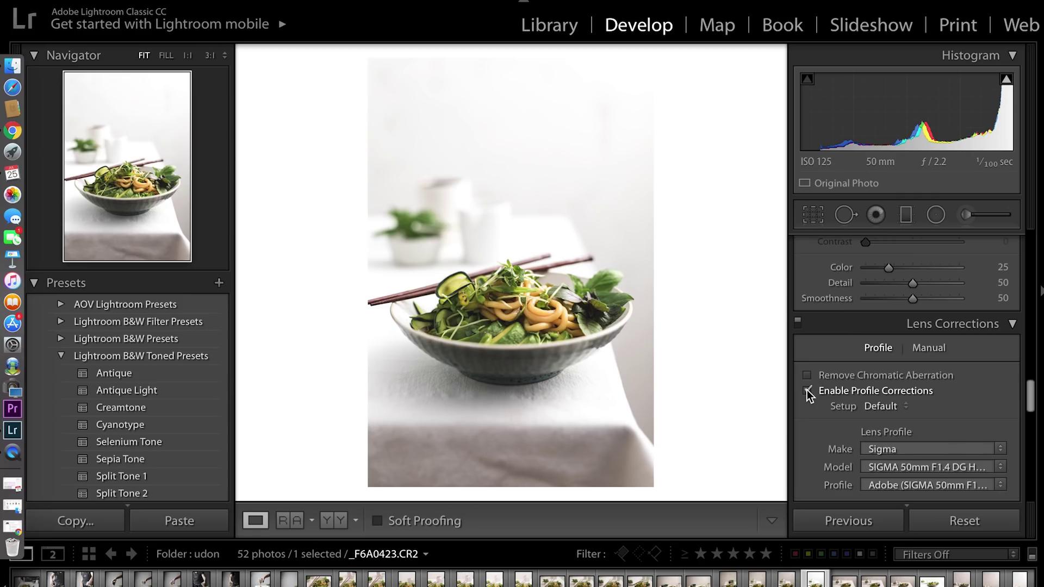
left_click(807, 390)
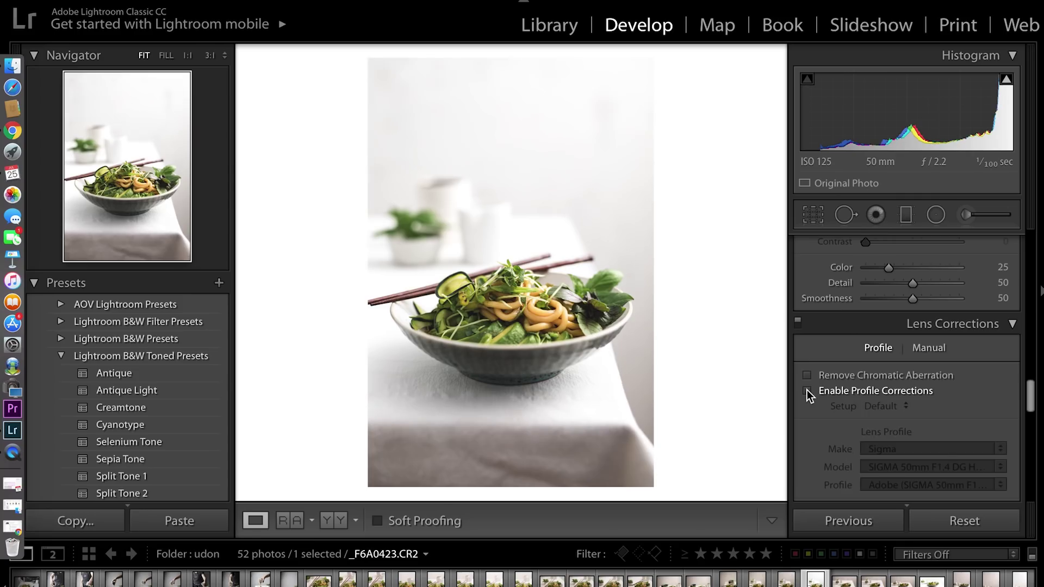
left_click(808, 390)
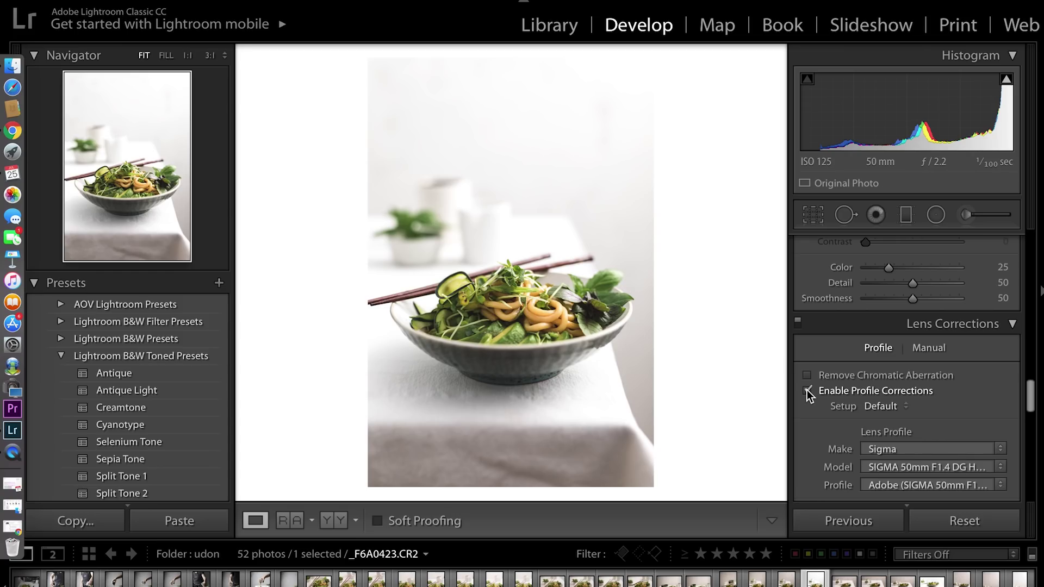
Compare the edited photo with its Before version and return to the edited view.
key("backslash")
key("backslash")
key("backslash")
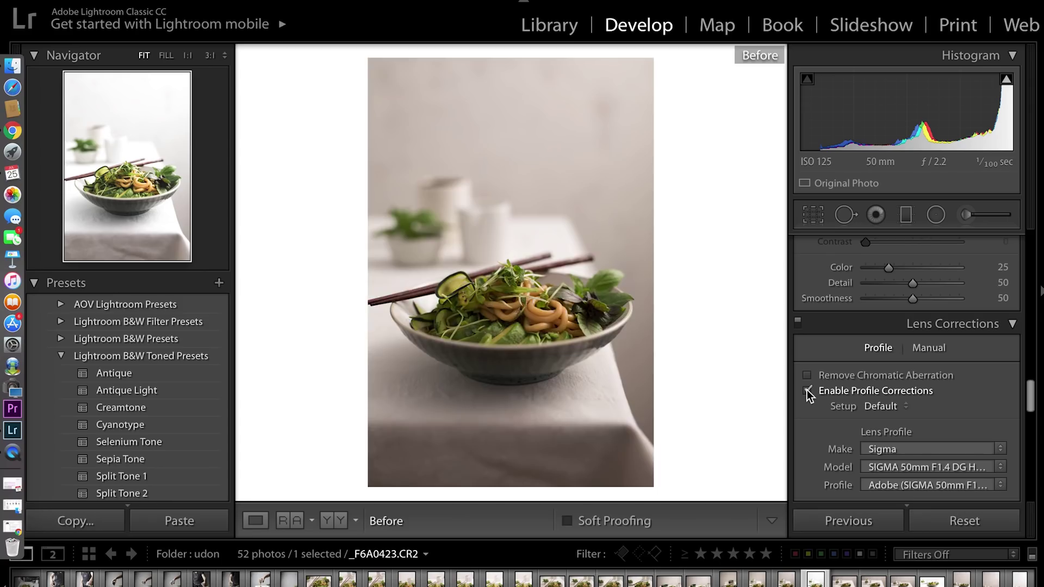
key("backslash")
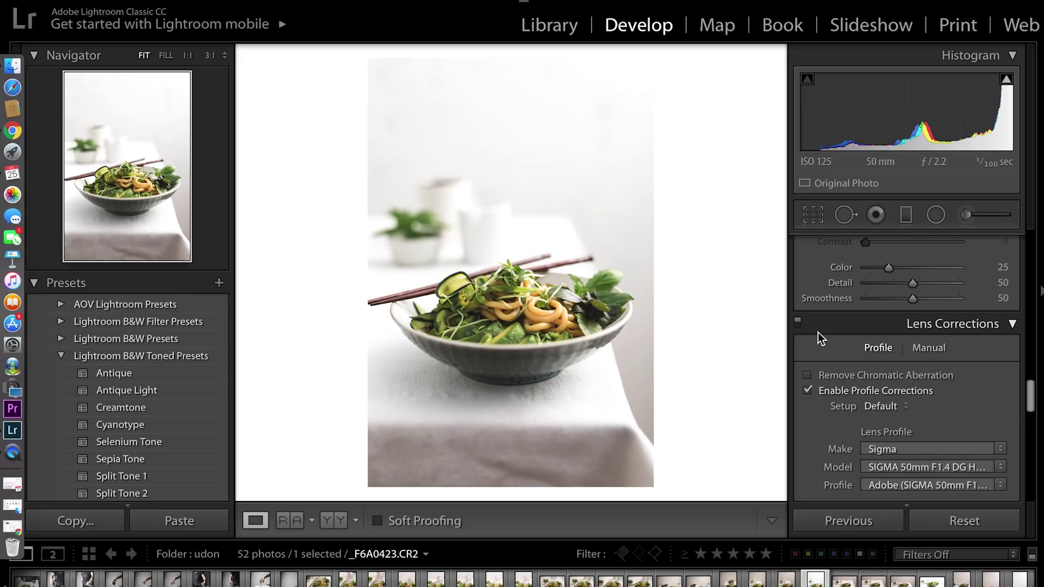
Raise the Basic Exposure to +0.10.
scroll(818, 332, "up", 10)
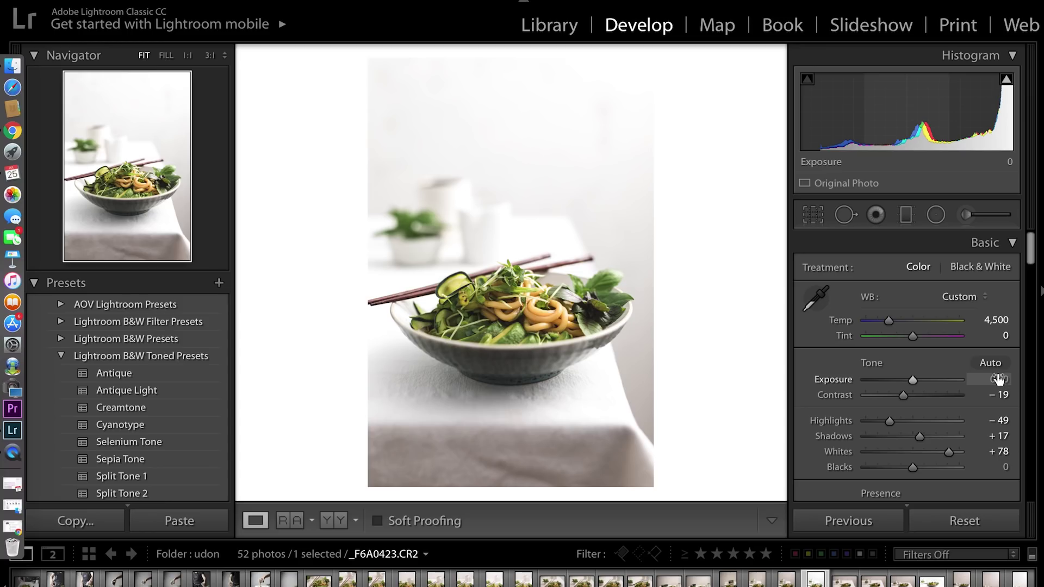
left_click(998, 380)
key("Up")
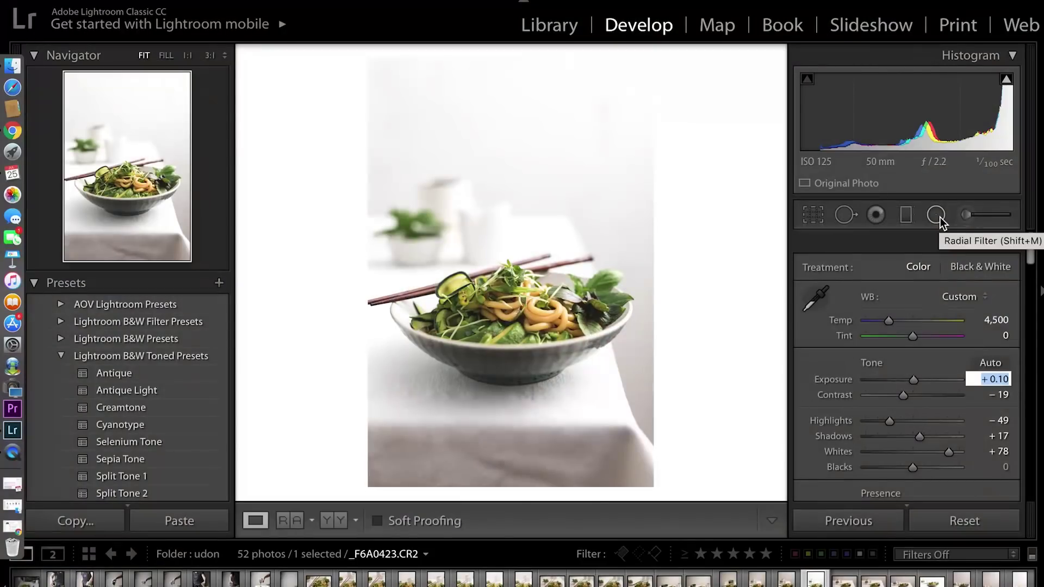
Place a wide radial filter ellipse centered on the bowl, using the mask overlay to refine its size and position, and hide the overlay.
left_click(939, 217)
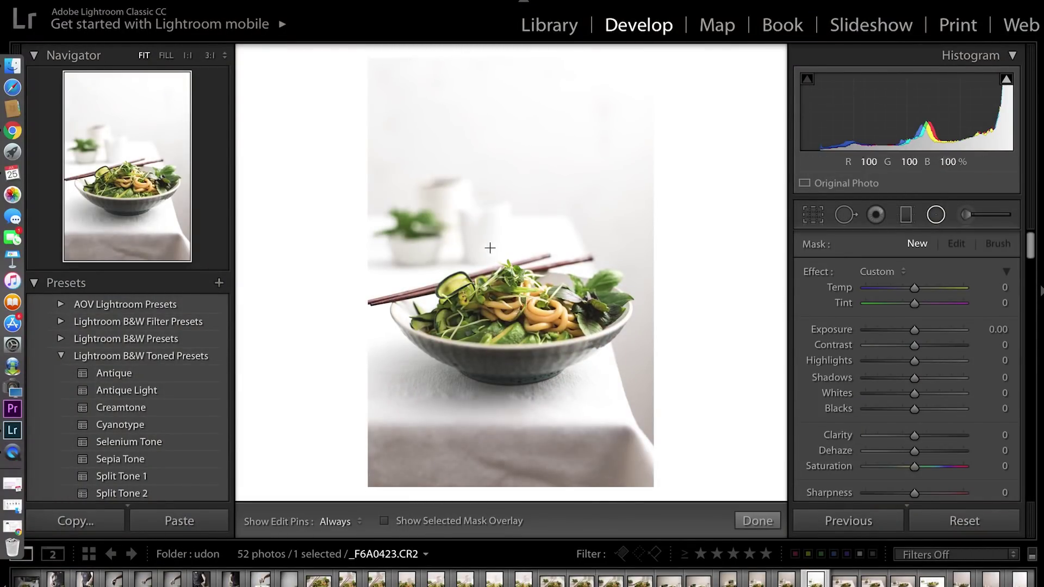
left_click_drag(477, 253, 687, 386)
left_click_drag(501, 241, 535, 282)
left_click(384, 521)
left_click_drag(511, 427, 511, 458)
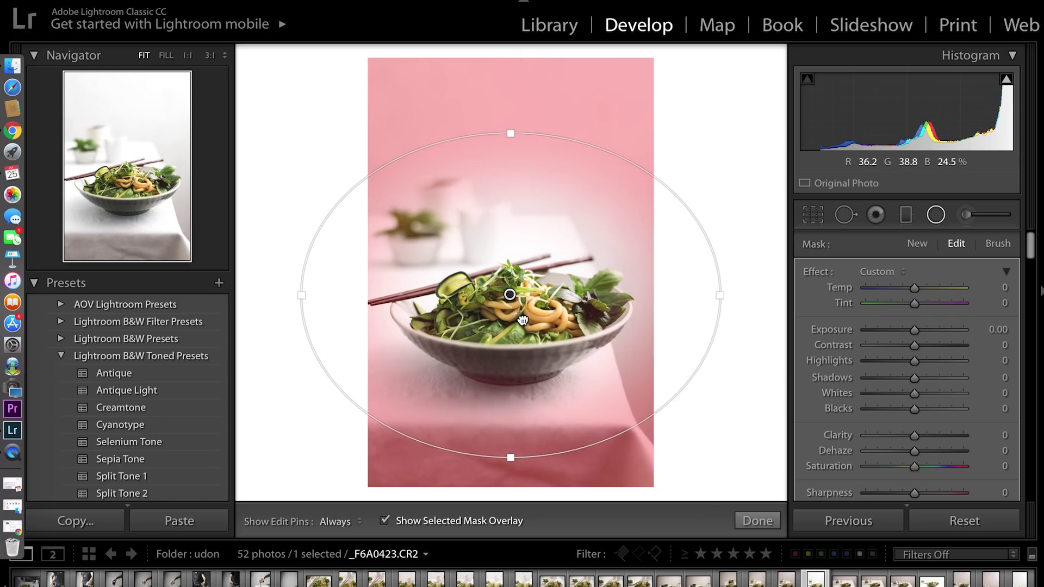
left_click_drag(523, 320, 524, 344)
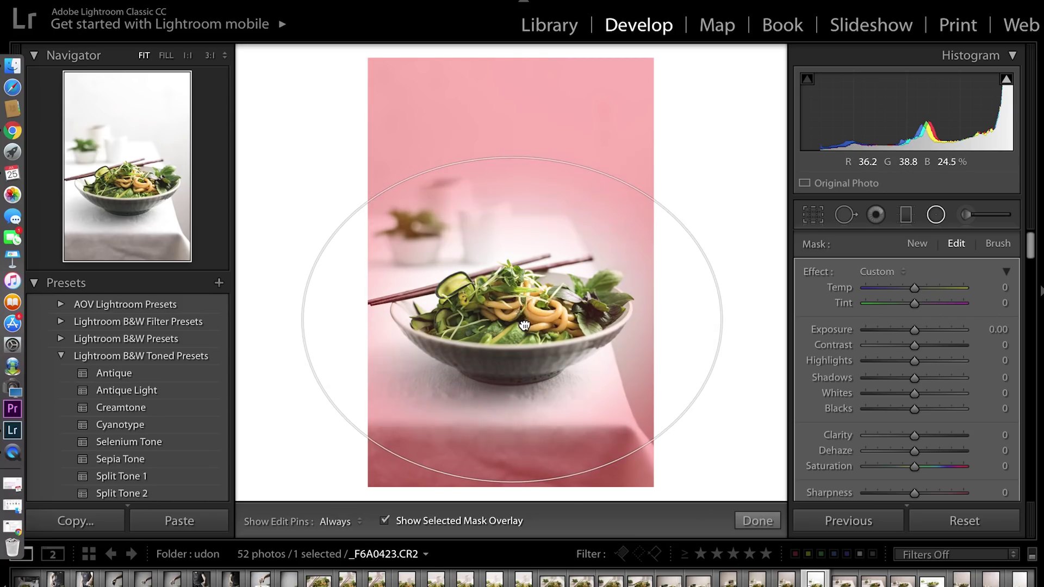
left_click(384, 521)
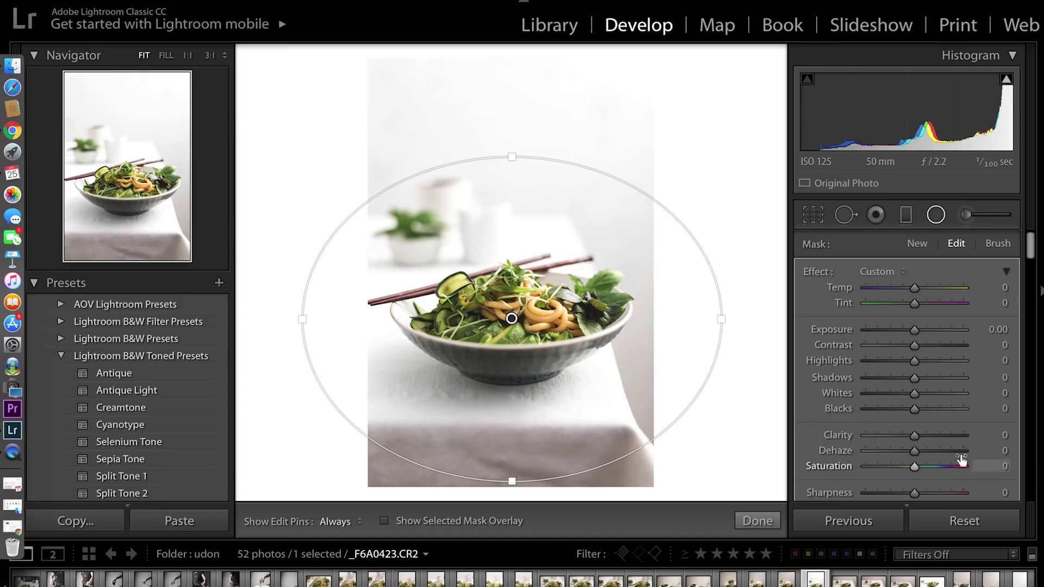
Soften the area outside the radial filter ellipse by setting Clarity to −53, testing −100 on the way.
left_click_drag(912, 436, 891, 436)
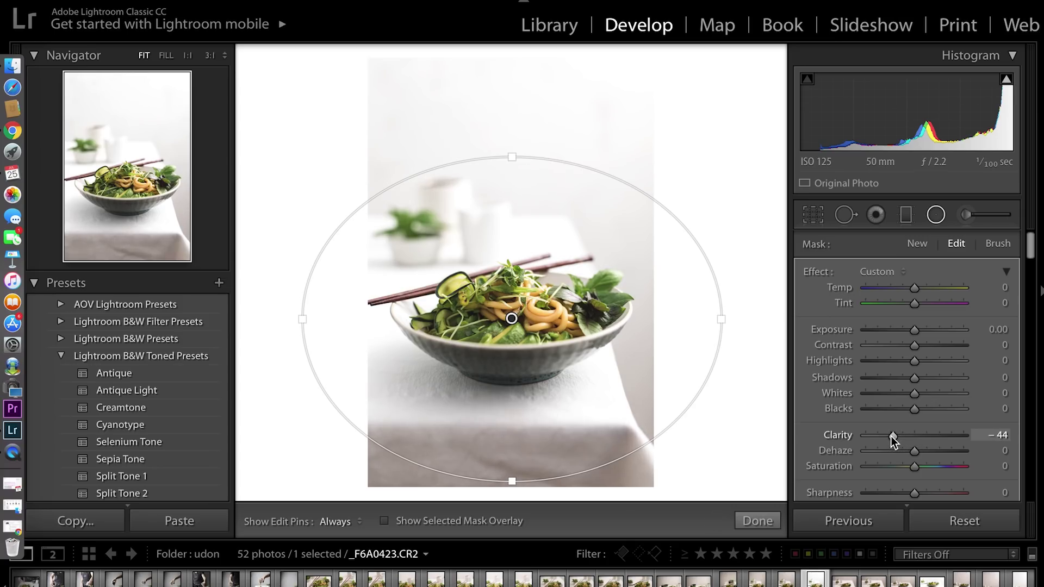
left_click_drag(891, 436, 855, 437)
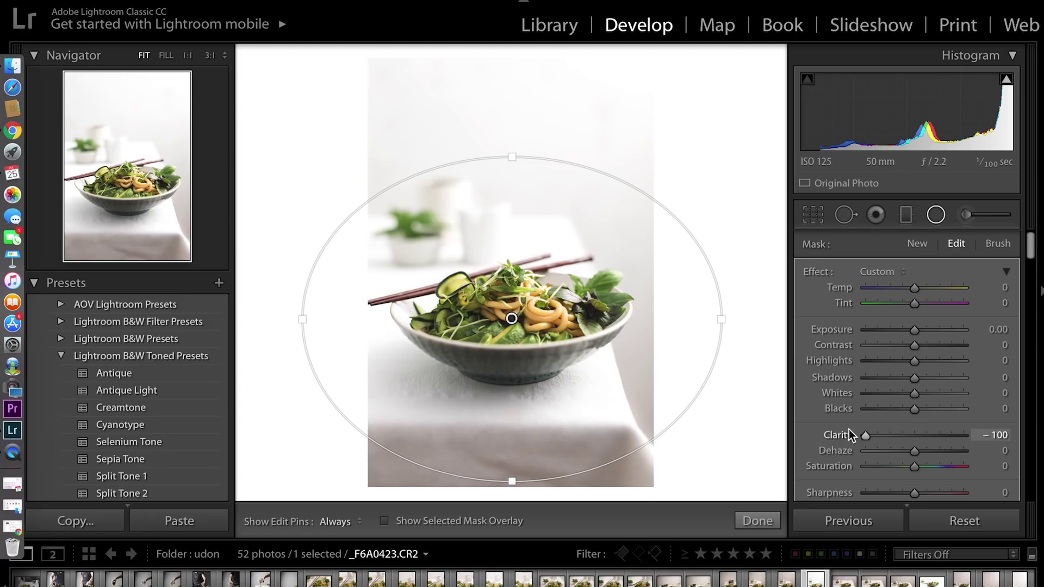
left_click_drag(864, 435, 886, 438)
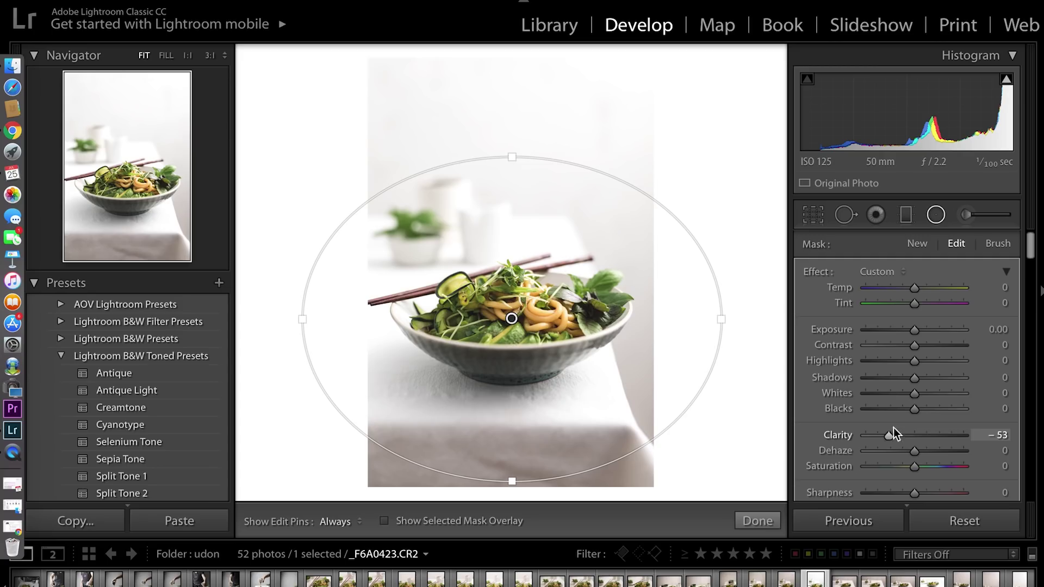
Brighten the radial filter area with Shadows 27, Exposure 0.12 and Whites 5, and finish the filter.
left_click_drag(917, 377, 930, 378)
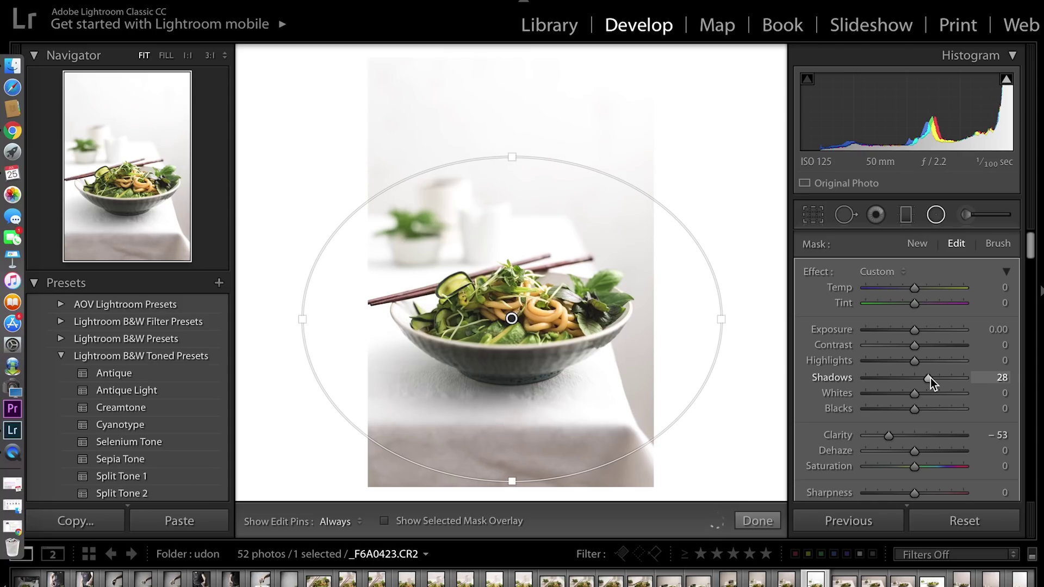
left_click_drag(931, 377, 929, 377)
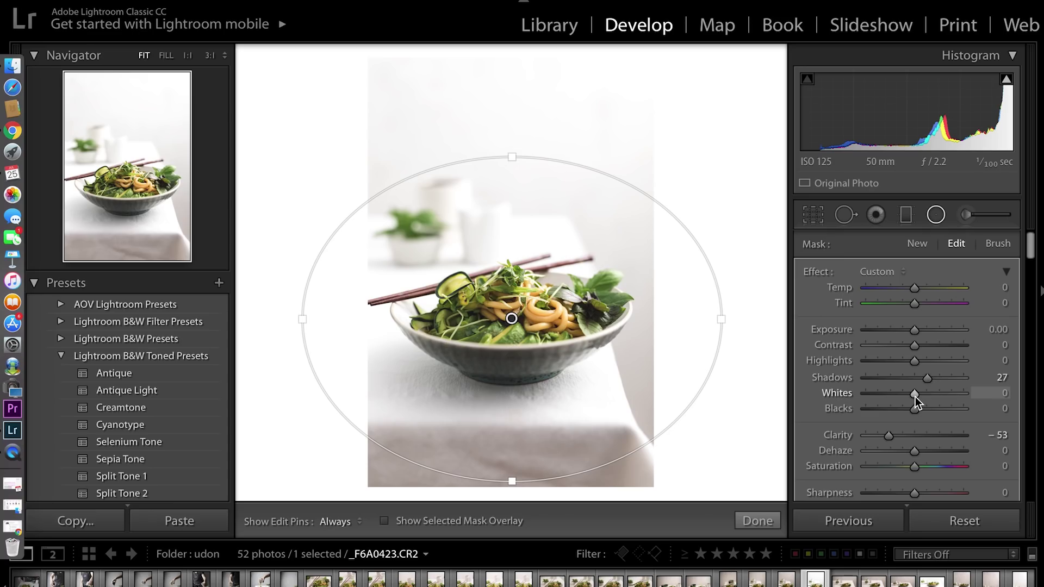
left_click_drag(916, 328, 918, 329)
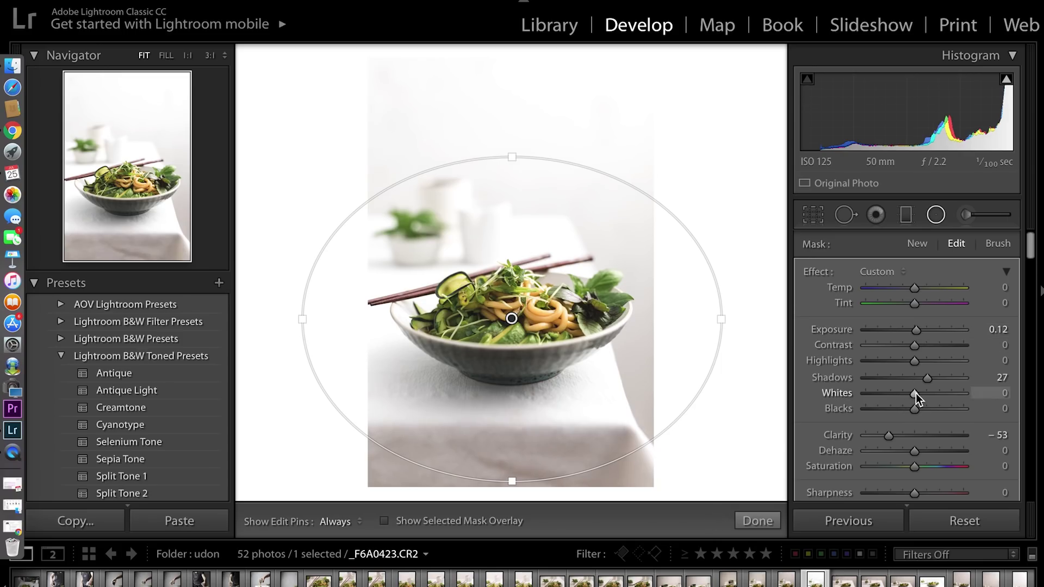
left_click_drag(917, 394, 918, 396)
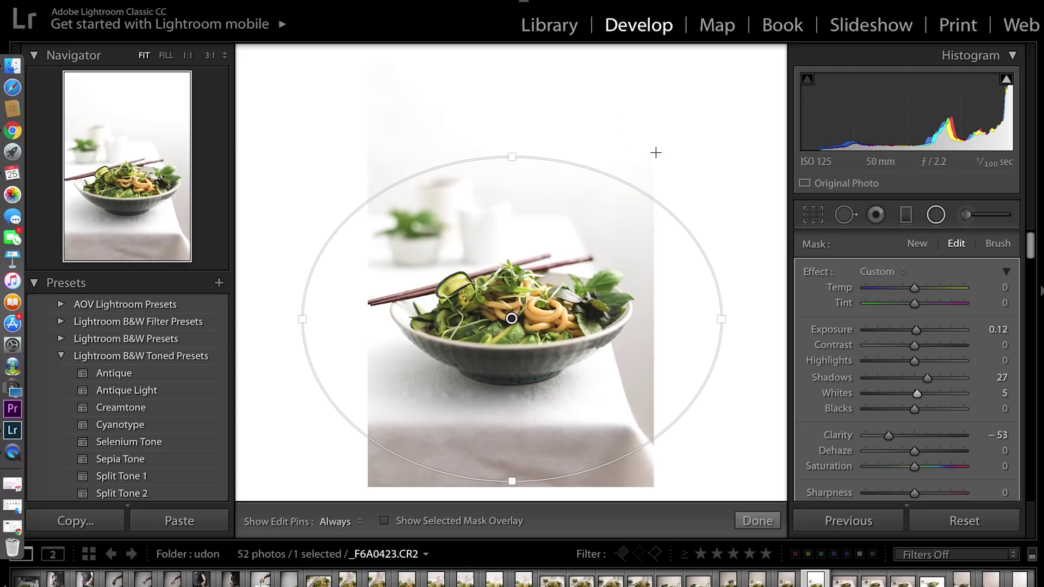
left_click(758, 521)
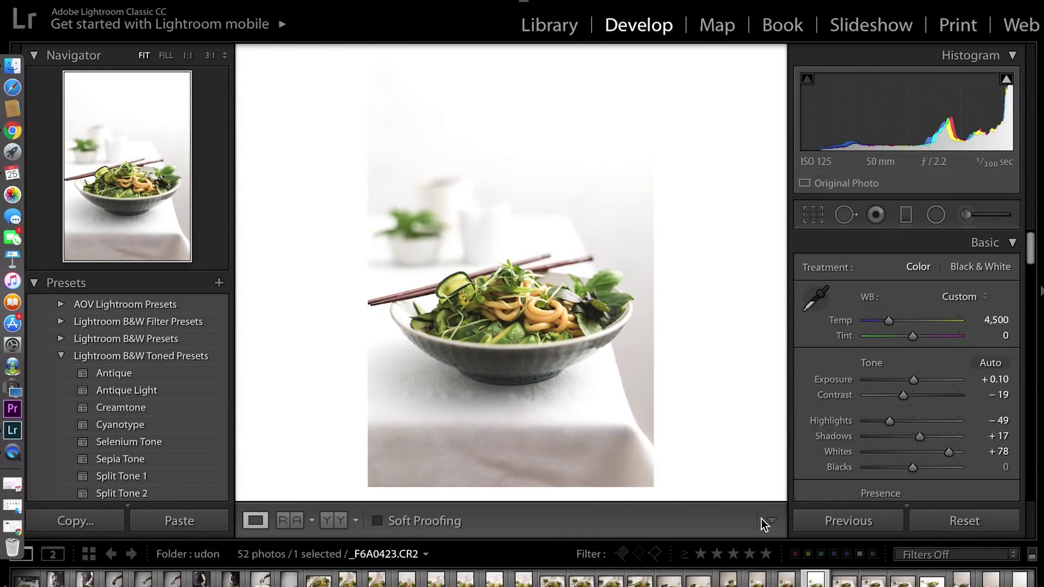
Check the finished edit against the Before version and switch back to the edited photo.
key("backslash")
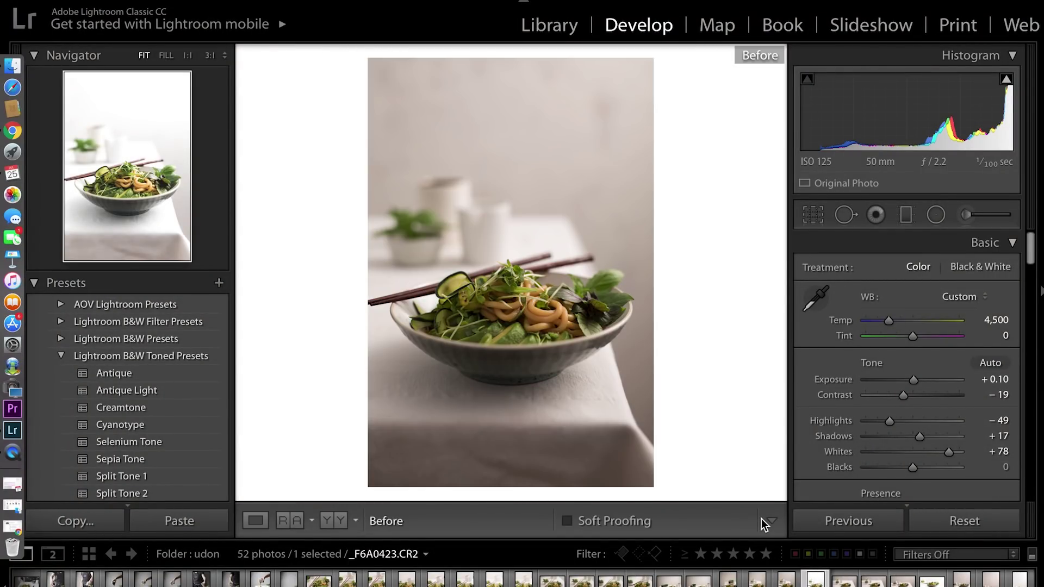
key("backslash")
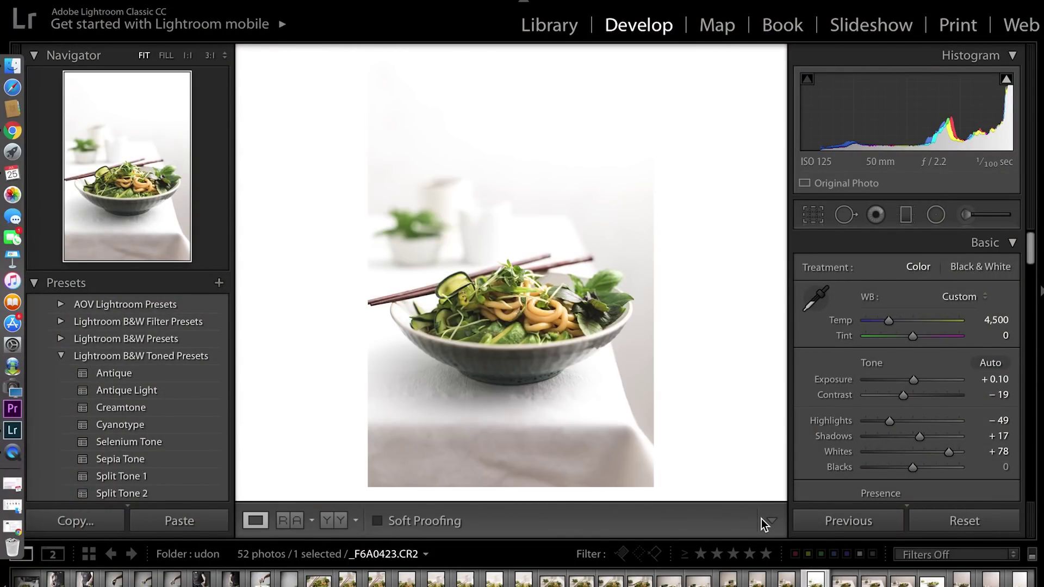